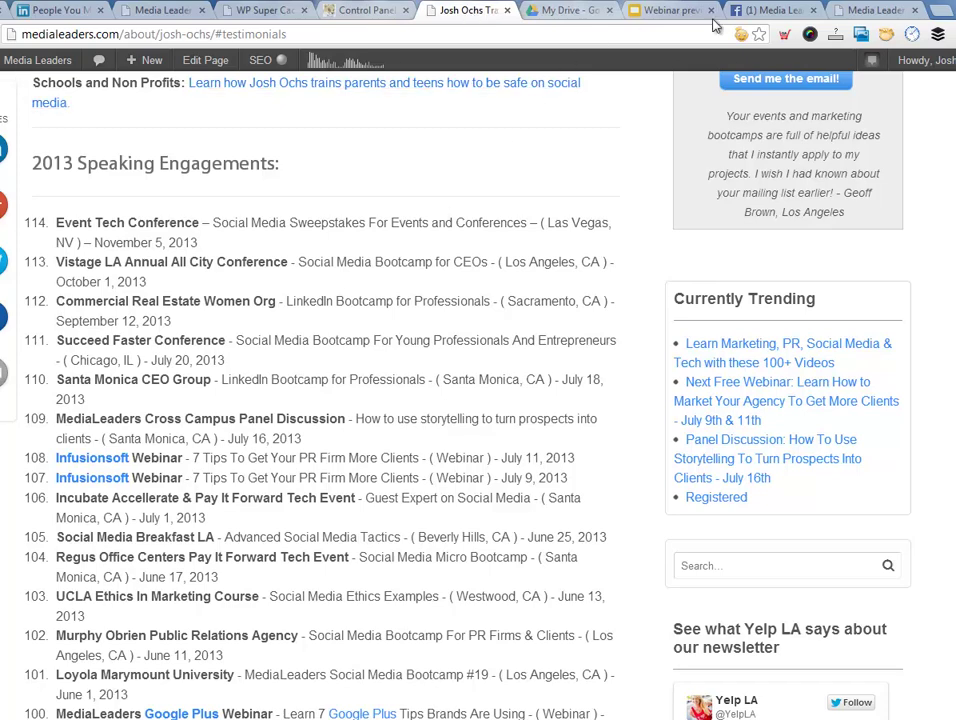
Show the Media Leaders homepage listing the July 9th, 11th and 16th event posts.
{"action": "left_click", "coordinate": [870, 10]}
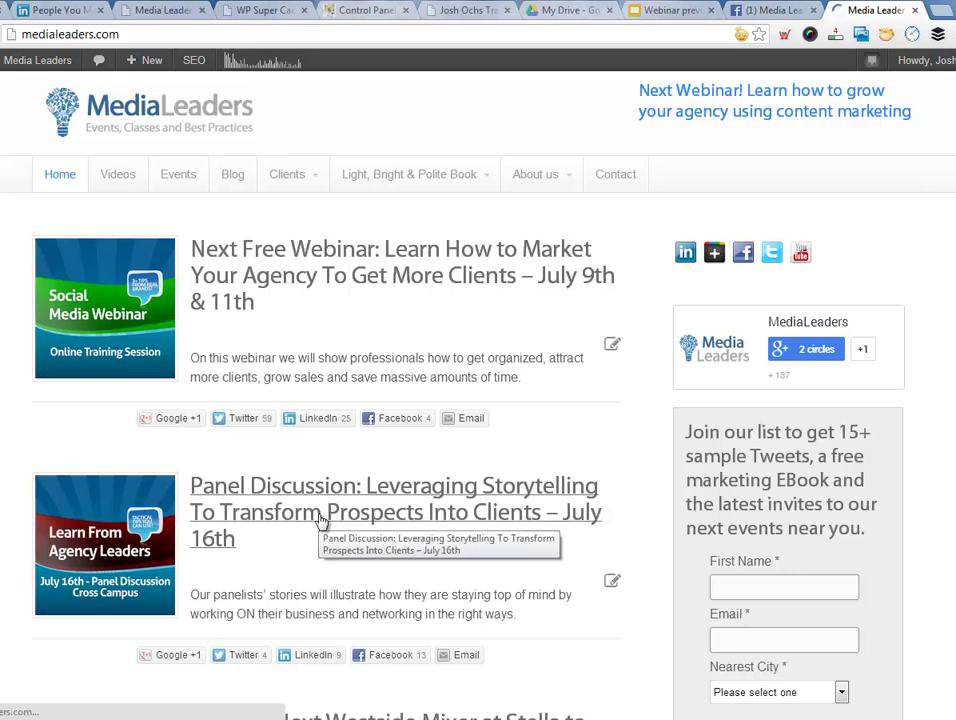
Open the July 16th storytelling panel discussion post and scroll through its event details.
{"action": "left_click", "coordinate": [321, 521]}
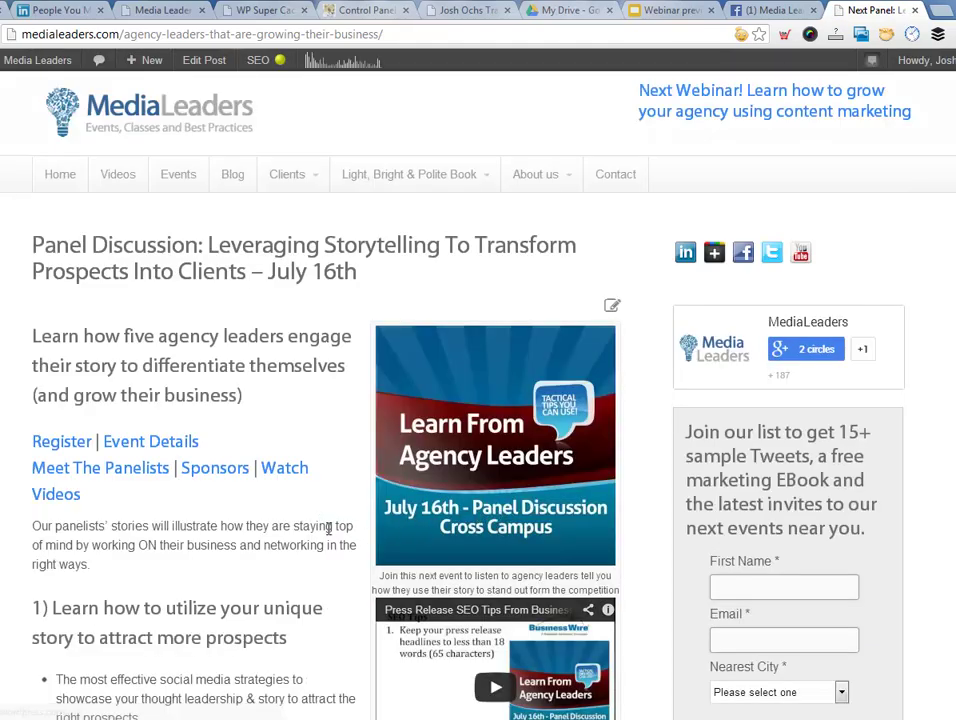
{"action": "scroll", "coordinate": [328, 529], "scroll_direction": "down", "scroll_amount": 1}
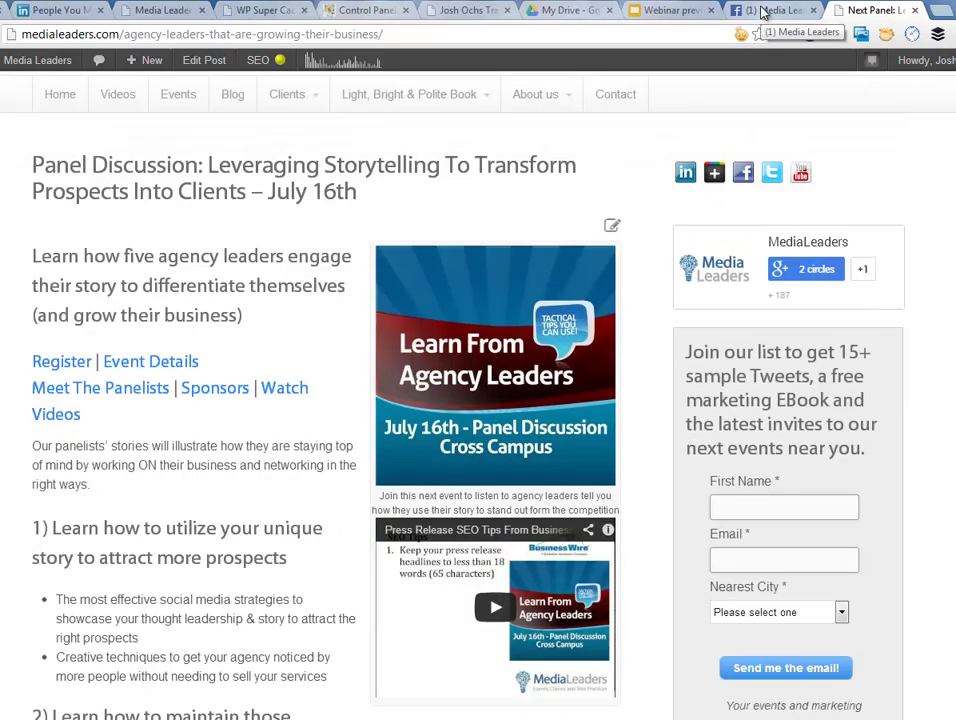
{"action": "left_click", "coordinate": [942, 12]}
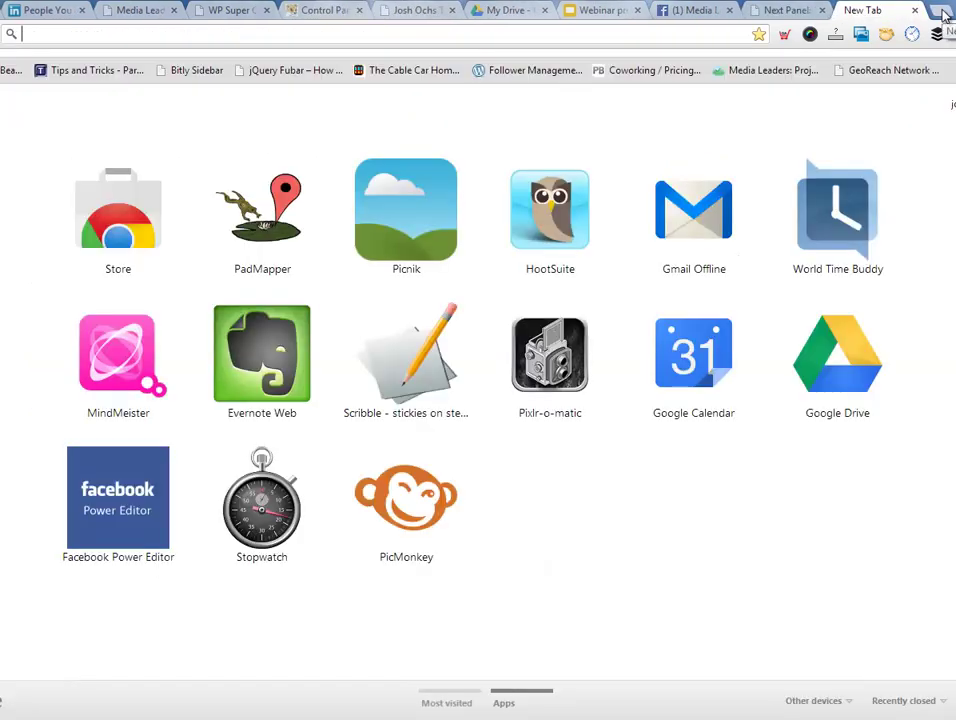
{"action": "left_click", "coordinate": [914, 10]}
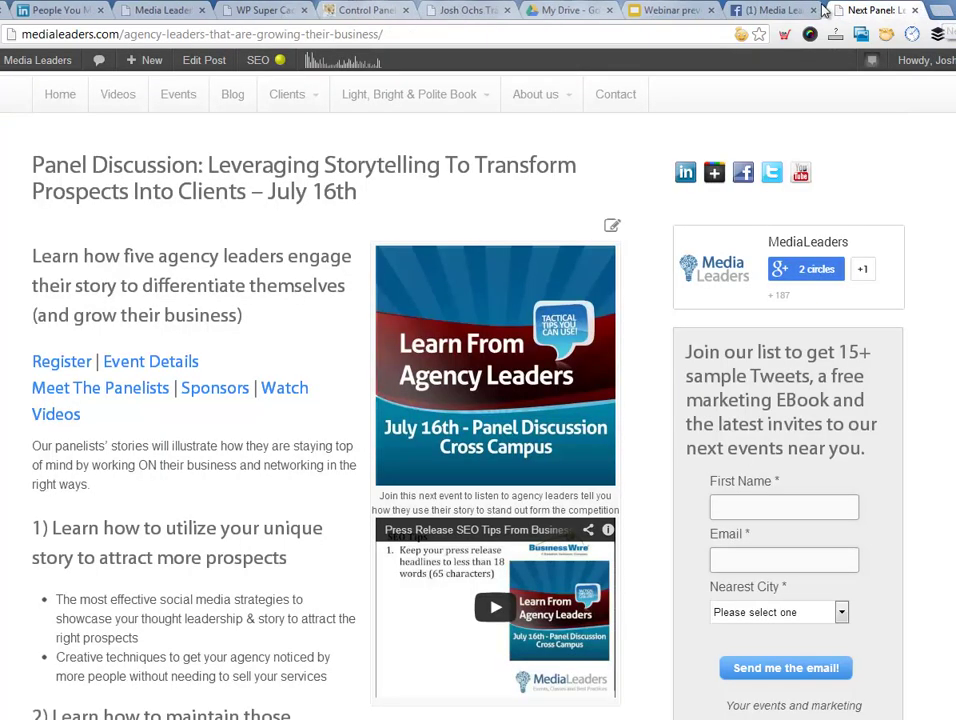
{"action": "scroll", "coordinate": [289, 531], "scroll_direction": "down", "scroll_amount": 3}
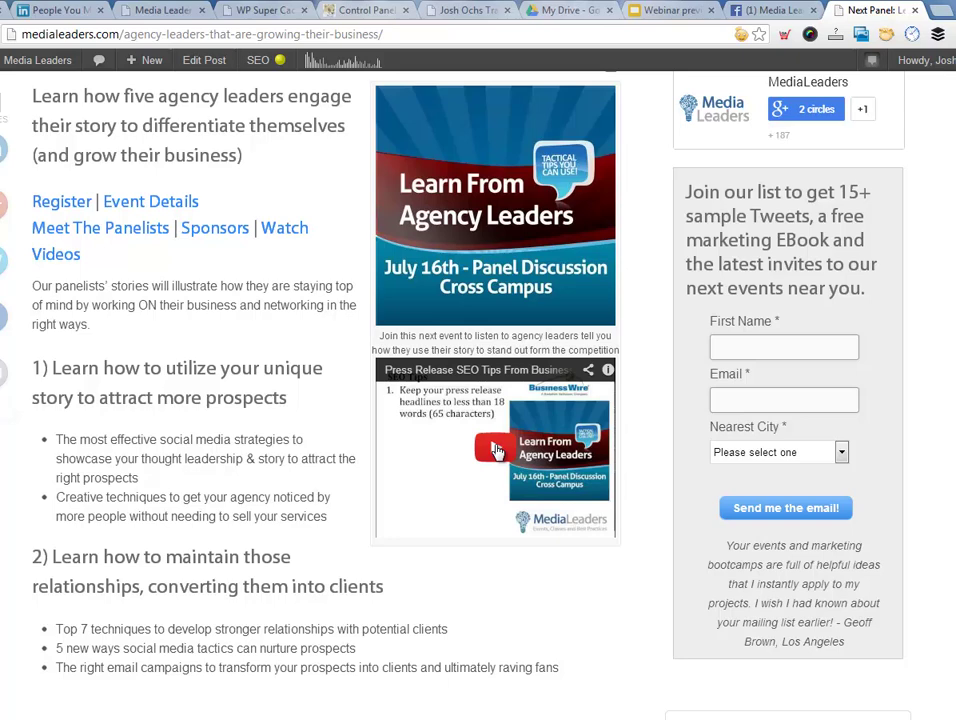
Review the Media Leaders Facebook draft with the SEO tips question and LA event link.
{"action": "left_click", "coordinate": [774, 10]}
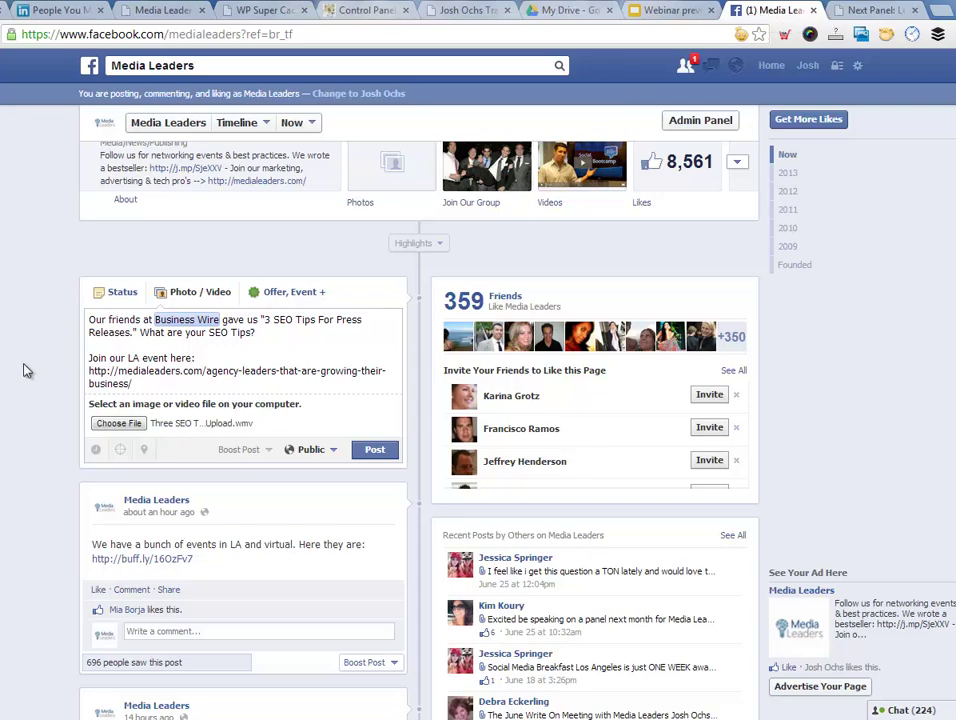
{"action": "scroll", "coordinate": [27, 371], "scroll_direction": "up", "scroll_amount": 3}
{"action": "scroll", "coordinate": [27, 371], "scroll_direction": "down", "scroll_amount": 3}
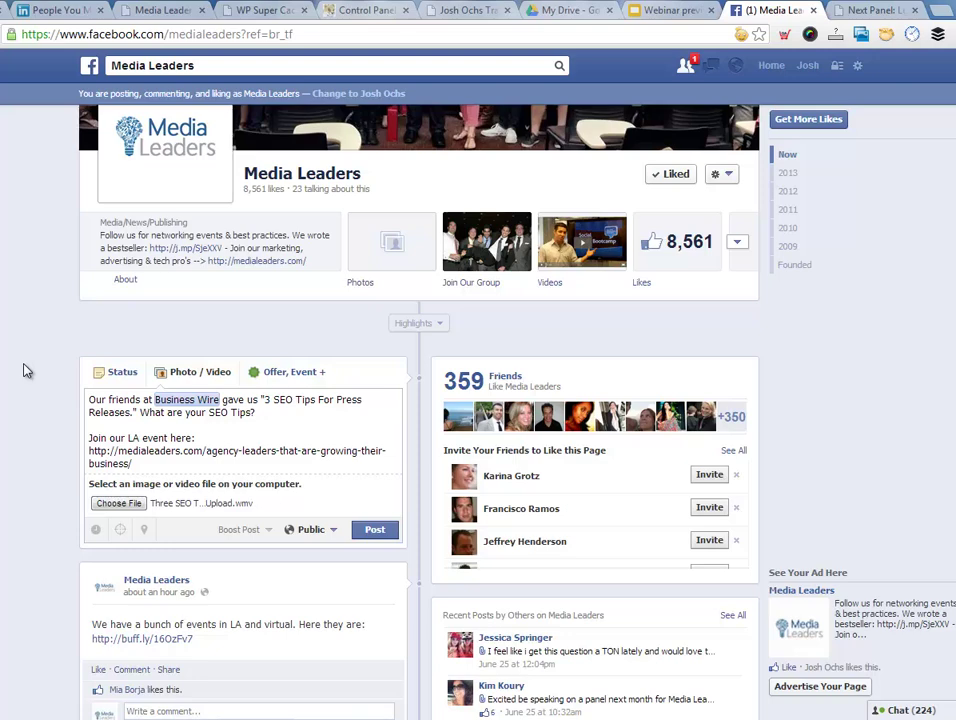
{"action": "left_click", "coordinate": [92, 400]}
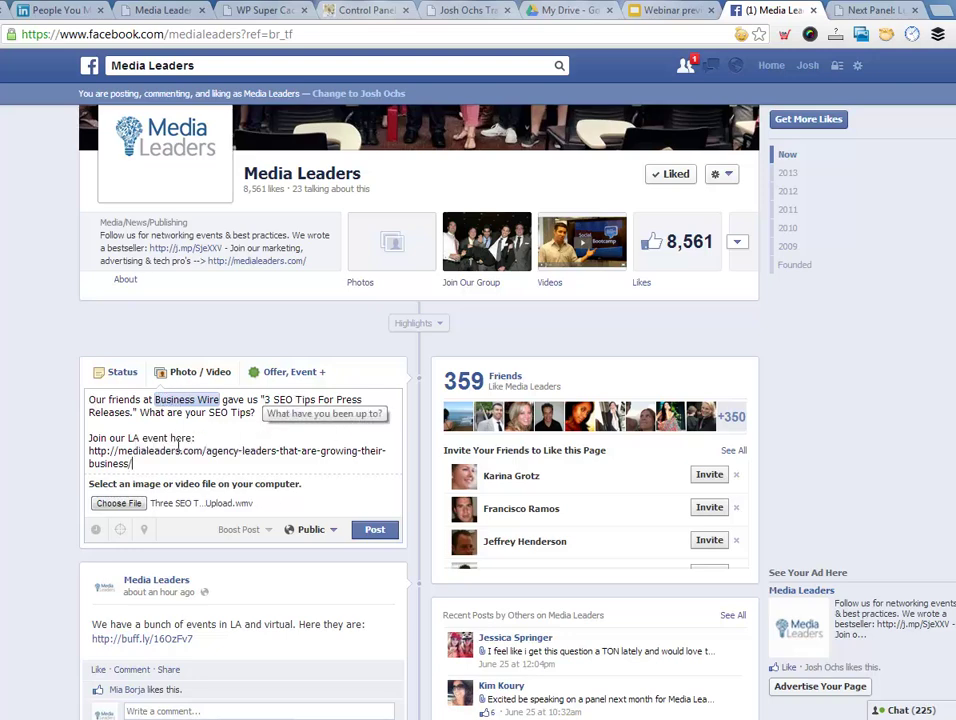
{"action": "left_click", "coordinate": [172, 440]}
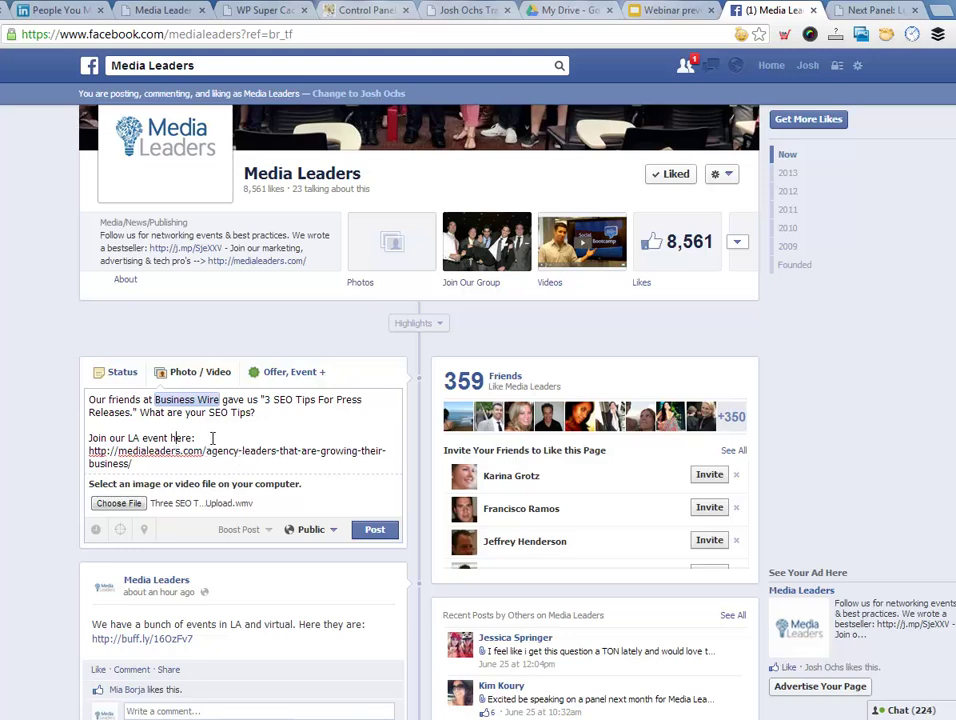
{"action": "left_click", "coordinate": [280, 412]}
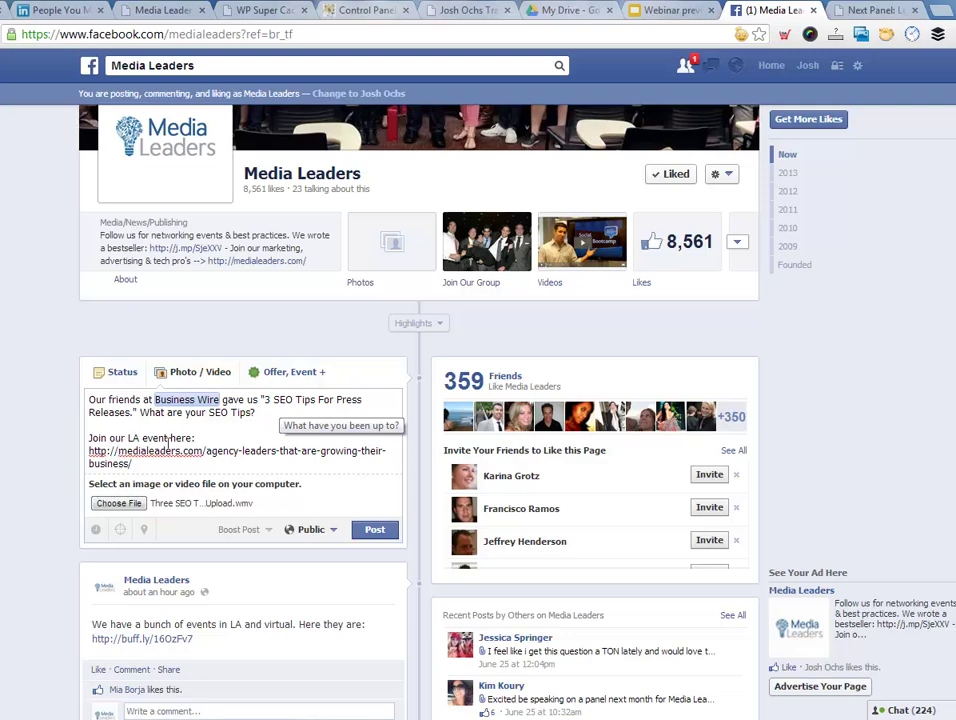
{"action": "left_click_drag", "start_coordinate": [160, 462], "coordinate": [88, 453]}
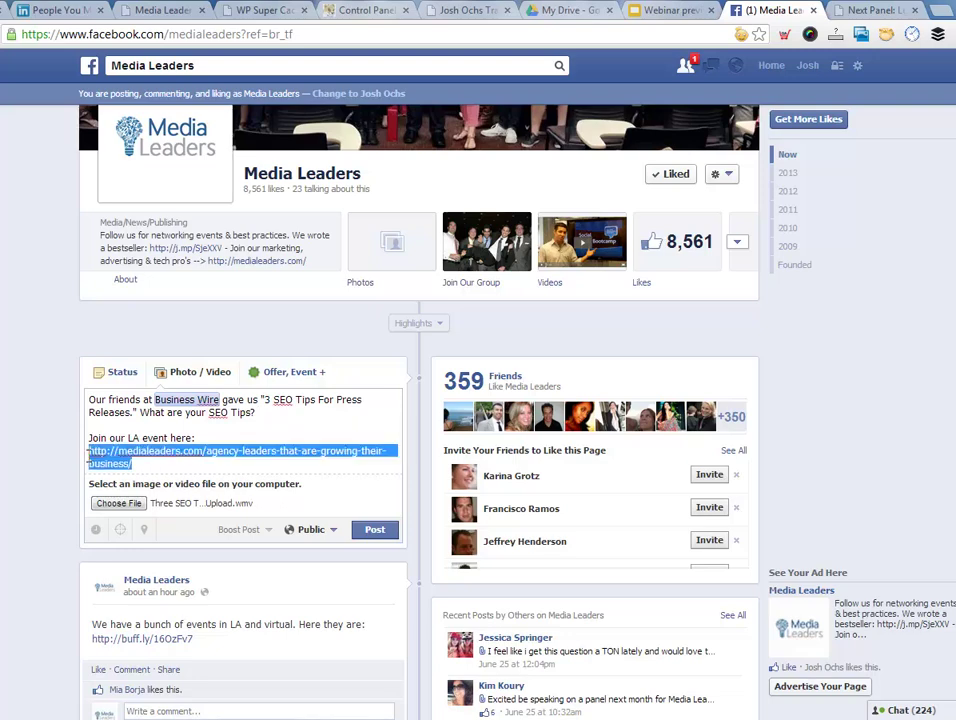
{"action": "left_click", "coordinate": [101, 451]}
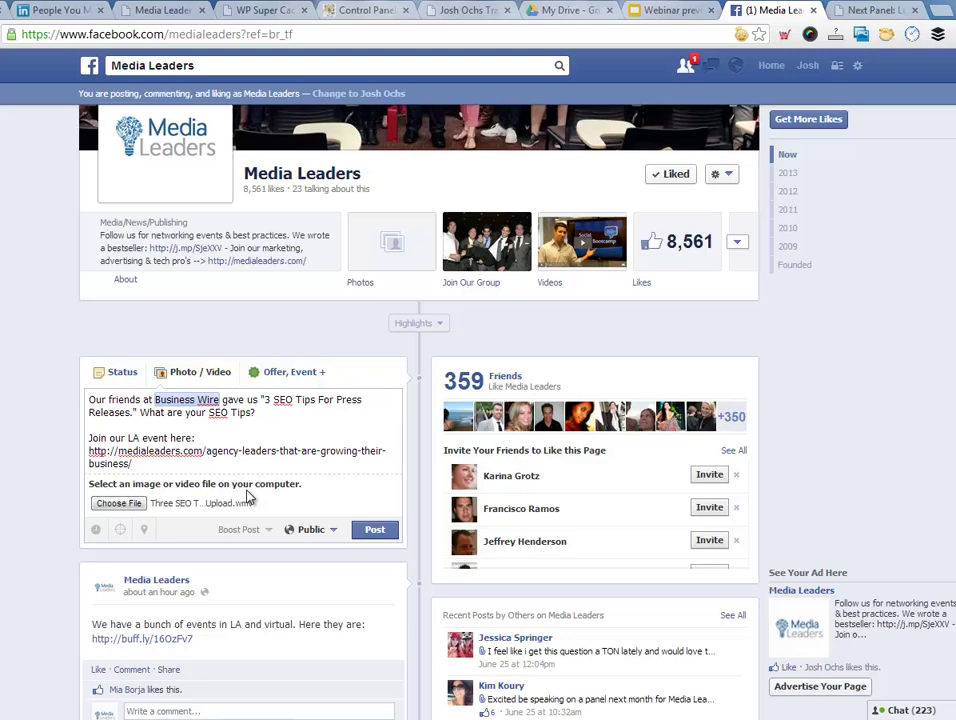
Restrict the post's audience by city in the United States, starting with Los Angeles, CA.
{"action": "left_click", "coordinate": [311, 531]}
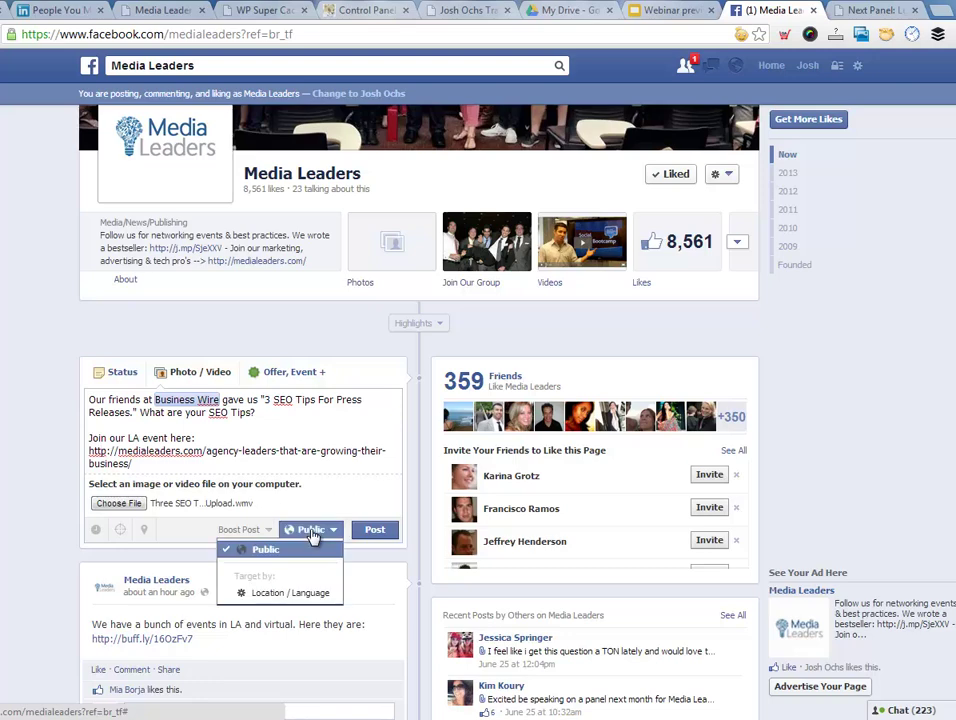
{"action": "left_click", "coordinate": [292, 592]}
{"action": "left_click", "coordinate": [455, 235]}
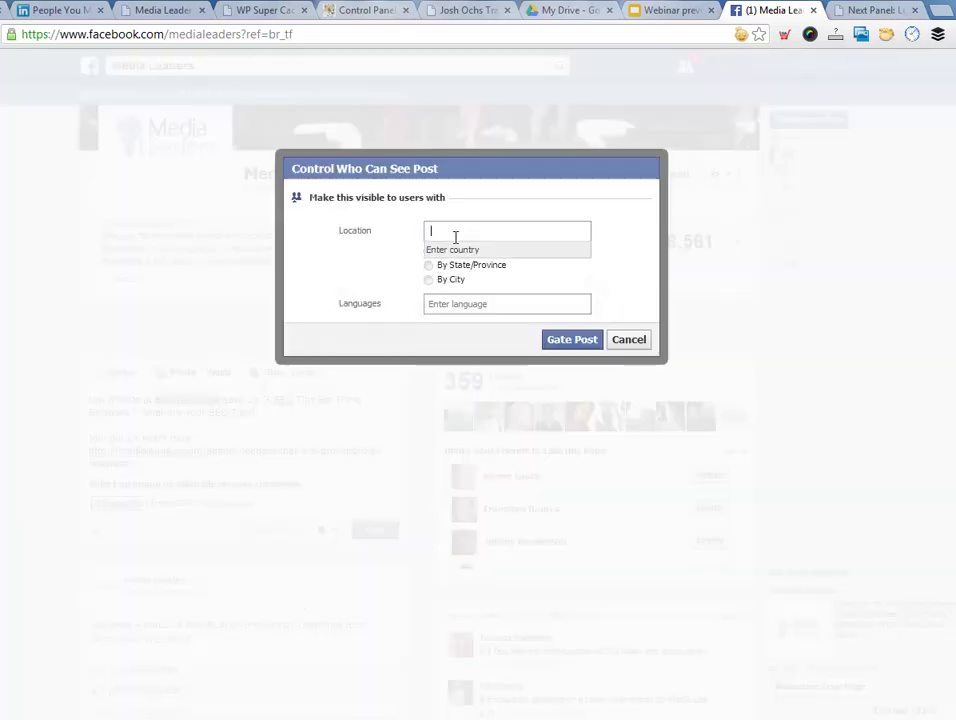
{"action": "type", "text": "un"}
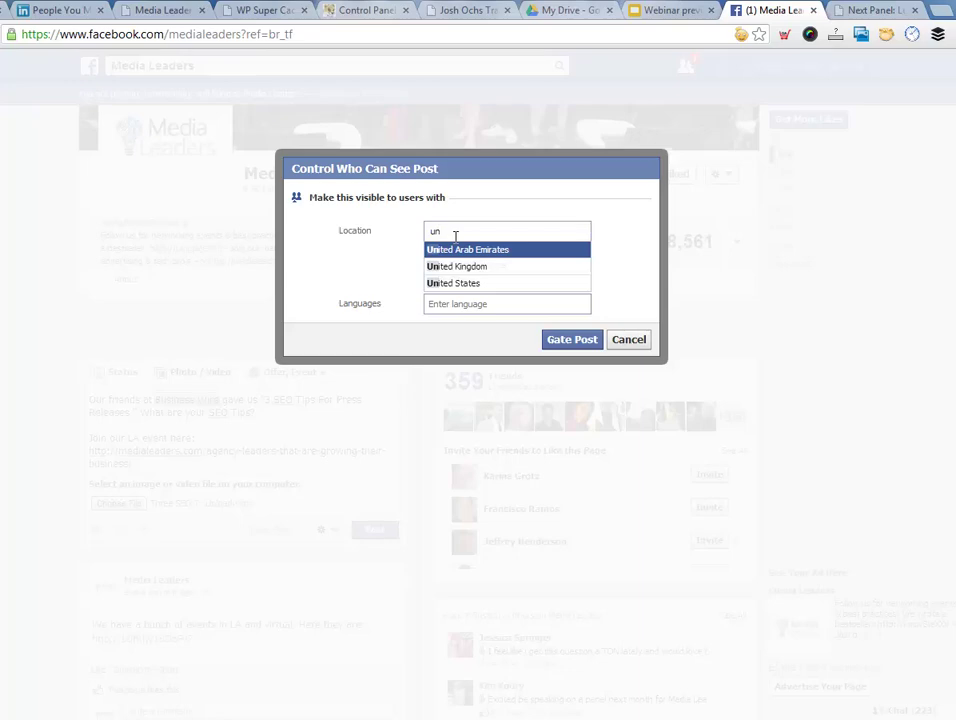
{"action": "left_click", "coordinate": [460, 283]}
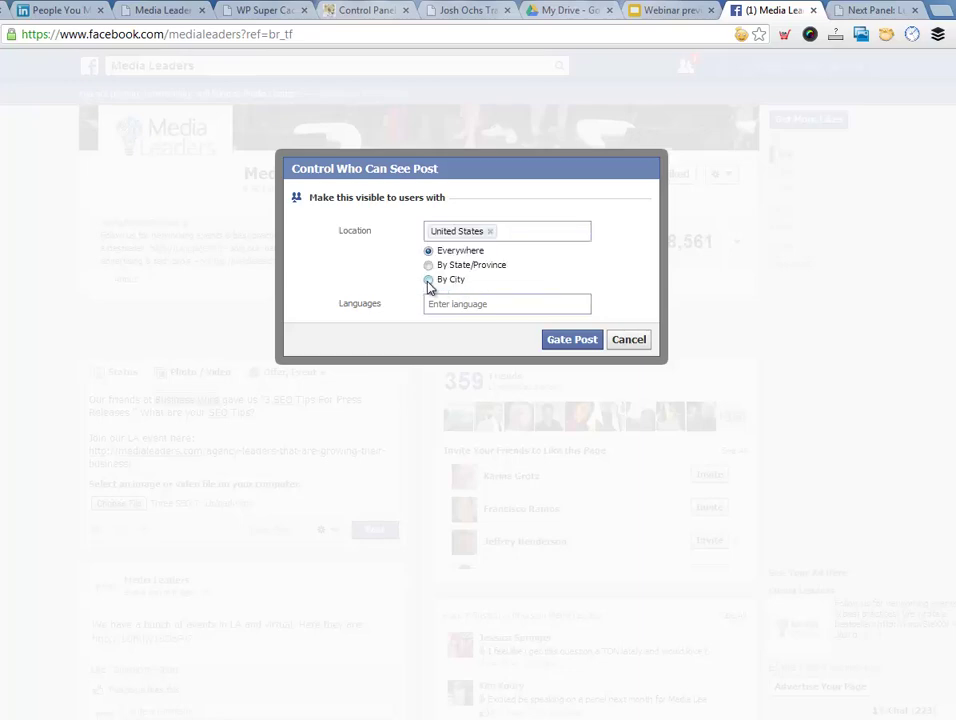
{"action": "left_click", "coordinate": [429, 282]}
{"action": "left_click", "coordinate": [457, 297]}
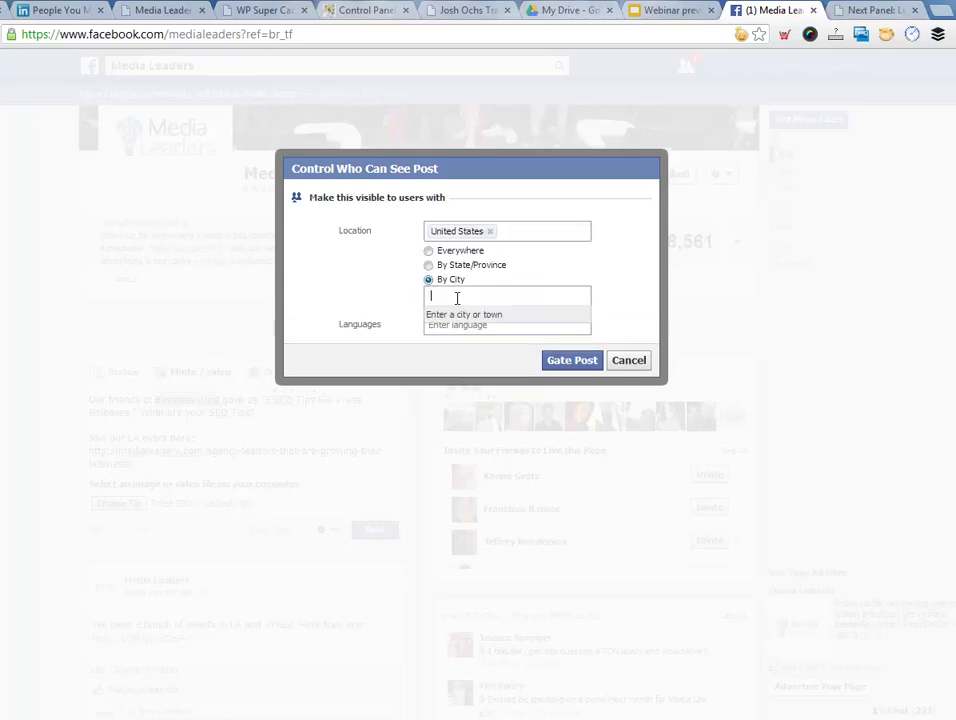
{"action": "type", "text": "los"}
{"action": "left_click", "coordinate": [461, 316]}
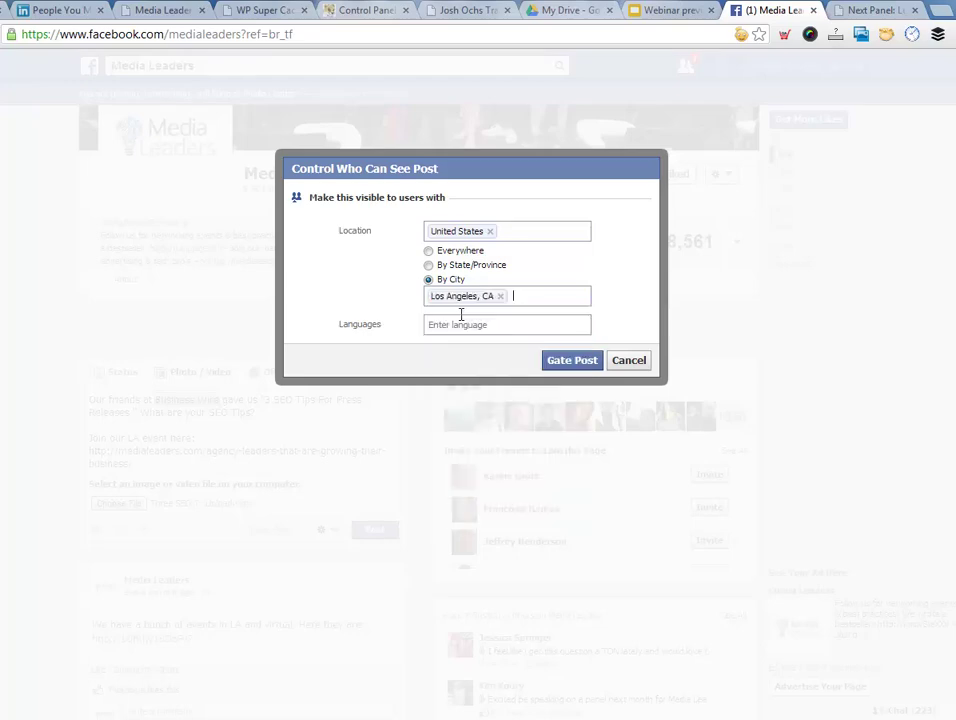
Add Burbank, Santa Barbara, Santa Monica, Venice, Culver City and Westwood, CA, then gate the post.
{"action": "type", "text": "bur"}
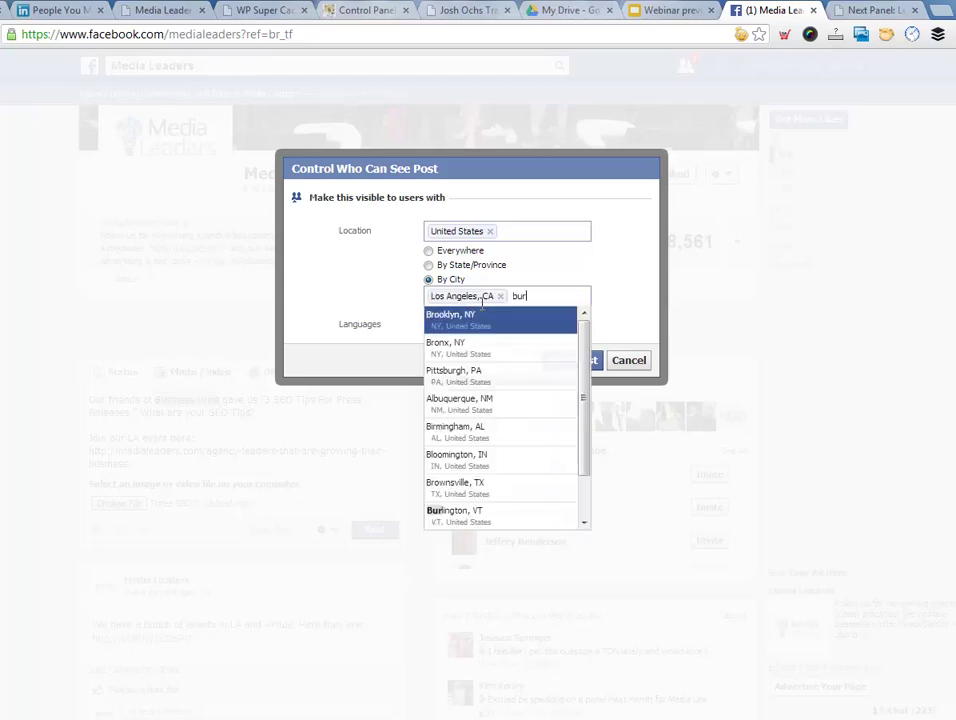
{"action": "type", "text": "bank"}
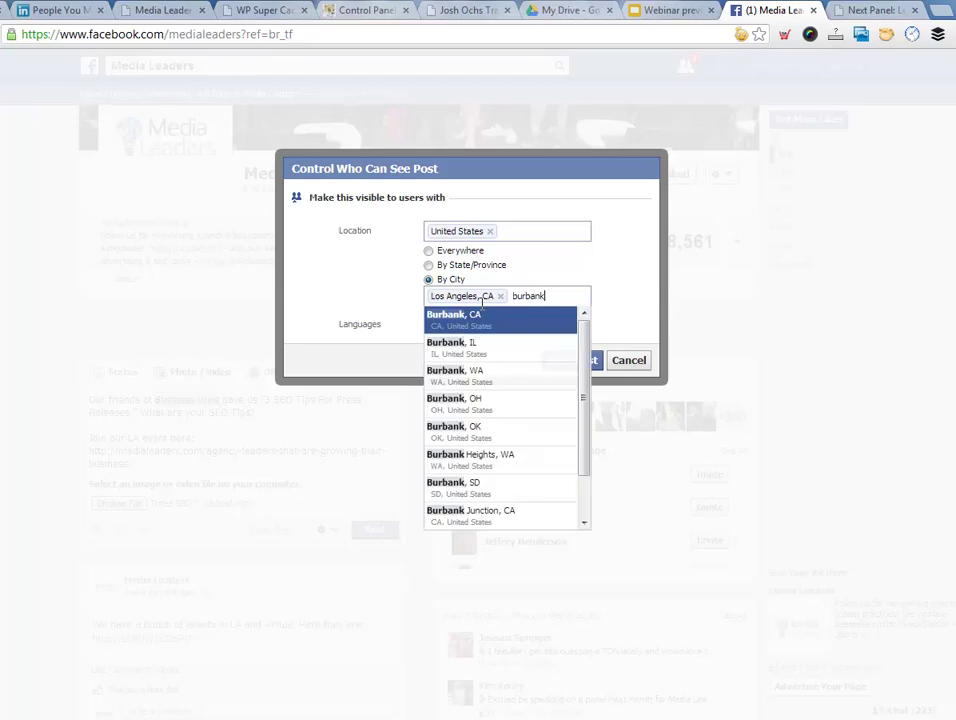
{"action": "left_click", "coordinate": [481, 318]}
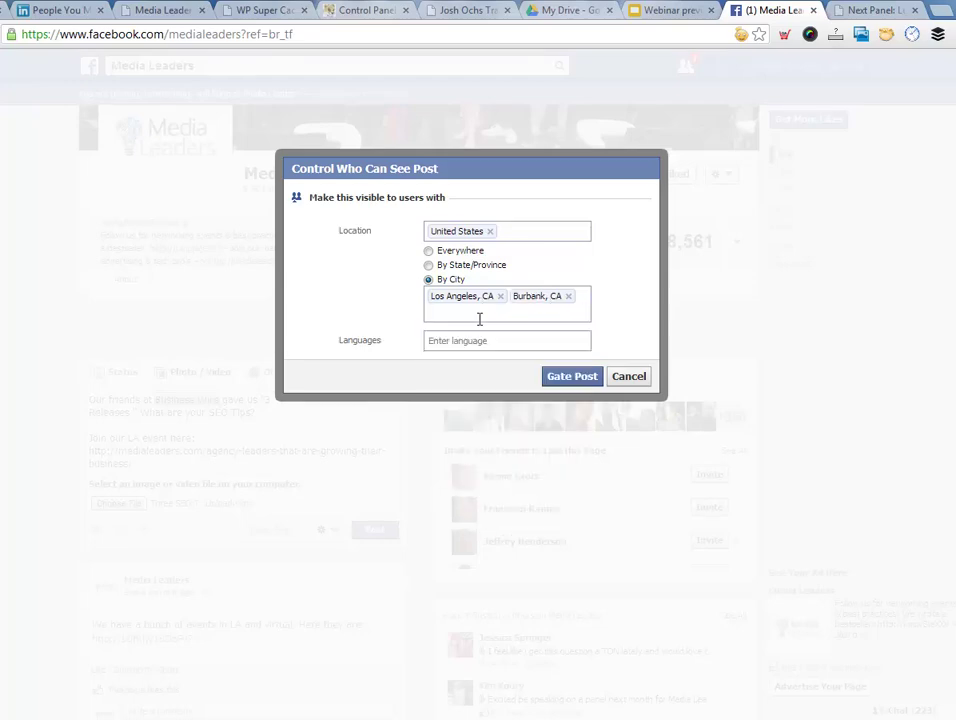
{"action": "type", "text": "santa"}
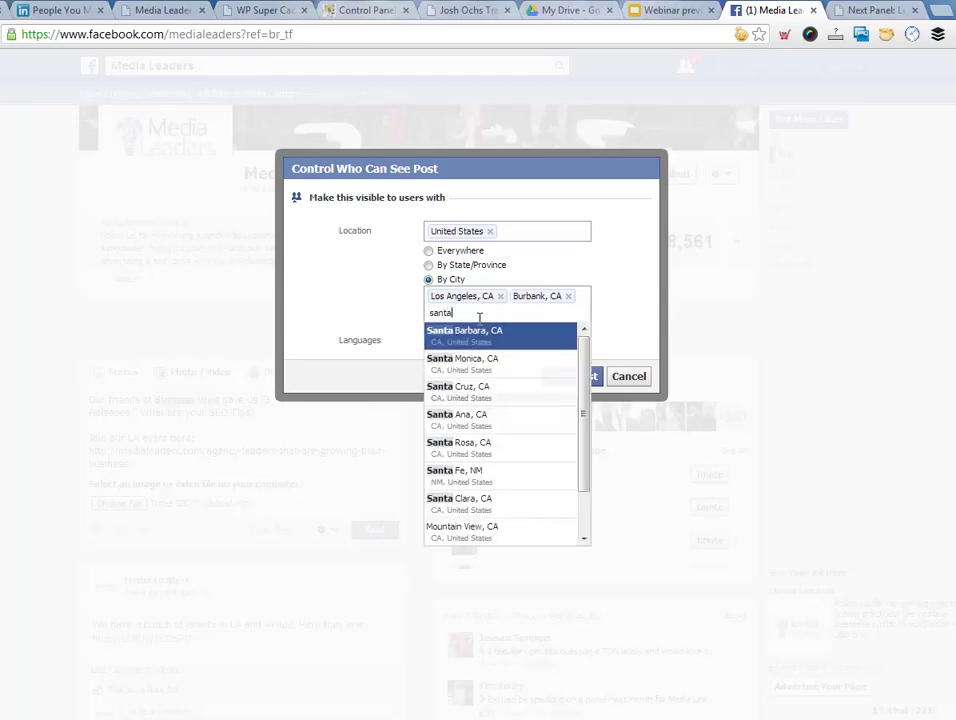
{"action": "left_click", "coordinate": [479, 335]}
{"action": "type", "text": "s"}
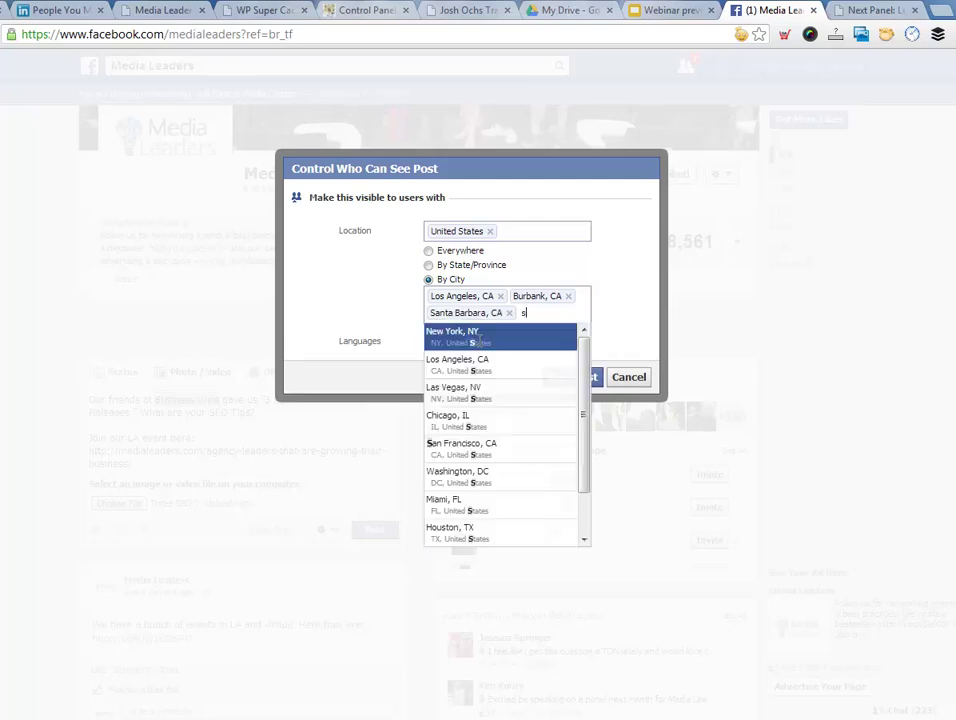
{"action": "type", "text": "anta mon"}
{"action": "left_click", "coordinate": [480, 340]}
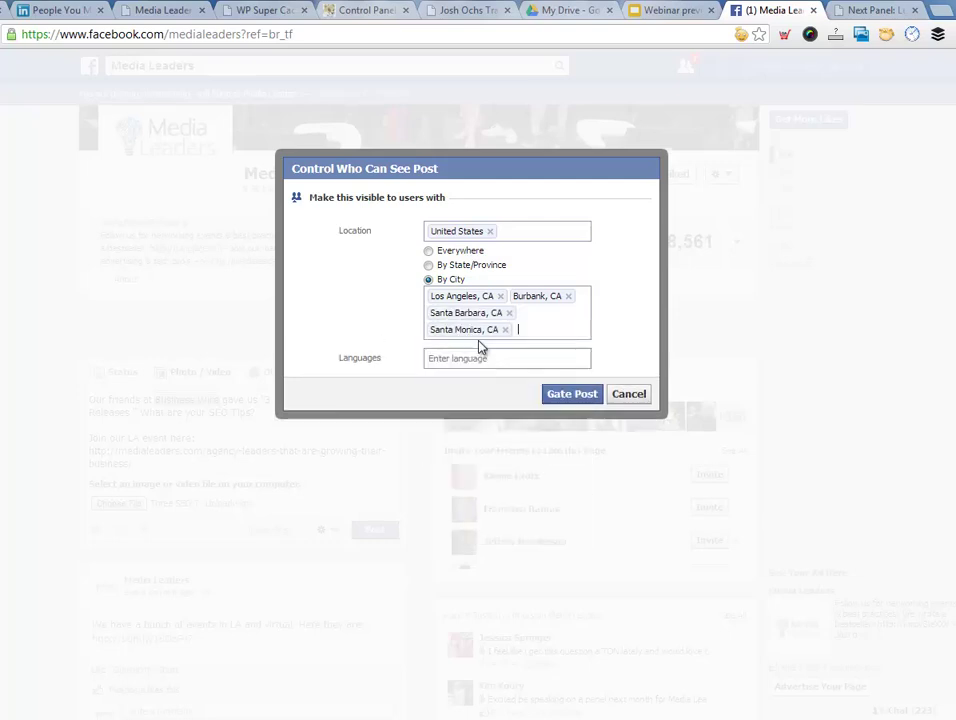
{"action": "type", "text": "venice"}
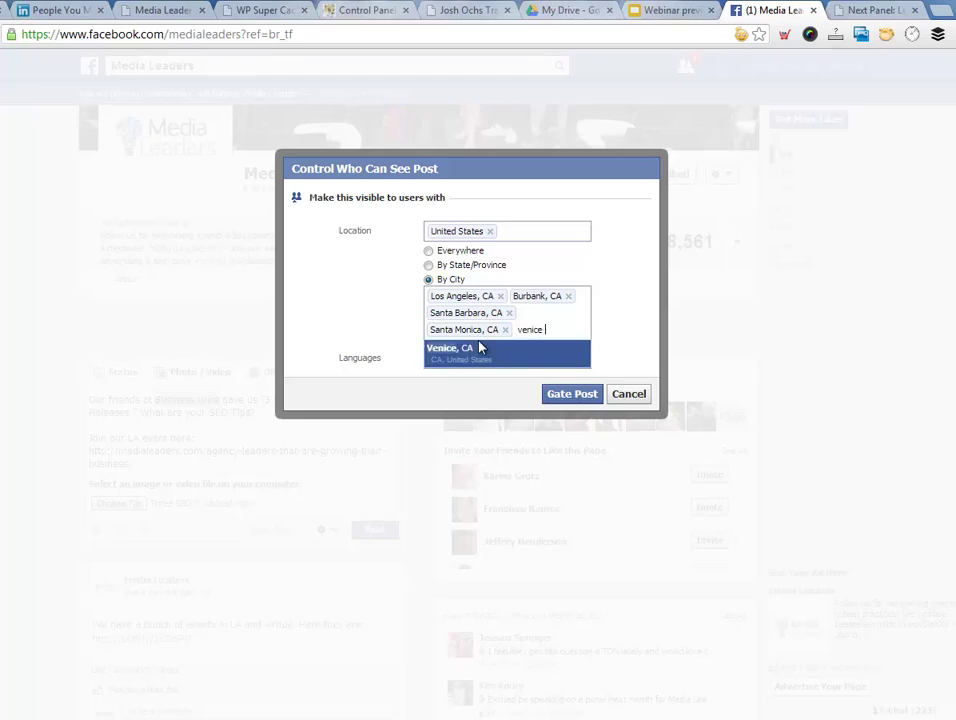
{"action": "left_click", "coordinate": [480, 351]}
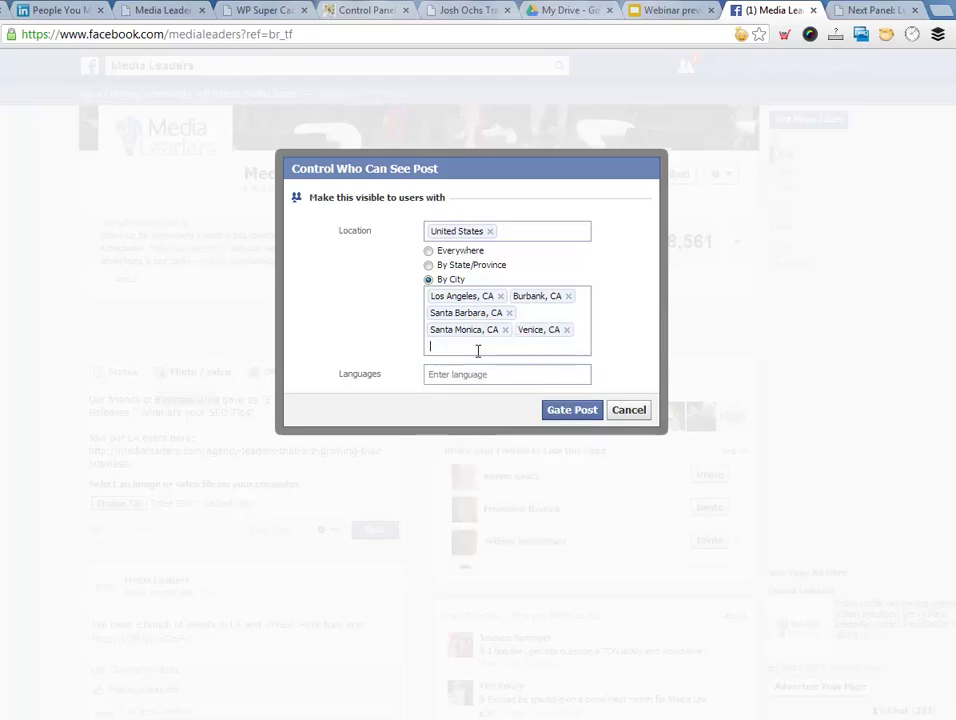
{"action": "type", "text": "culver c"}
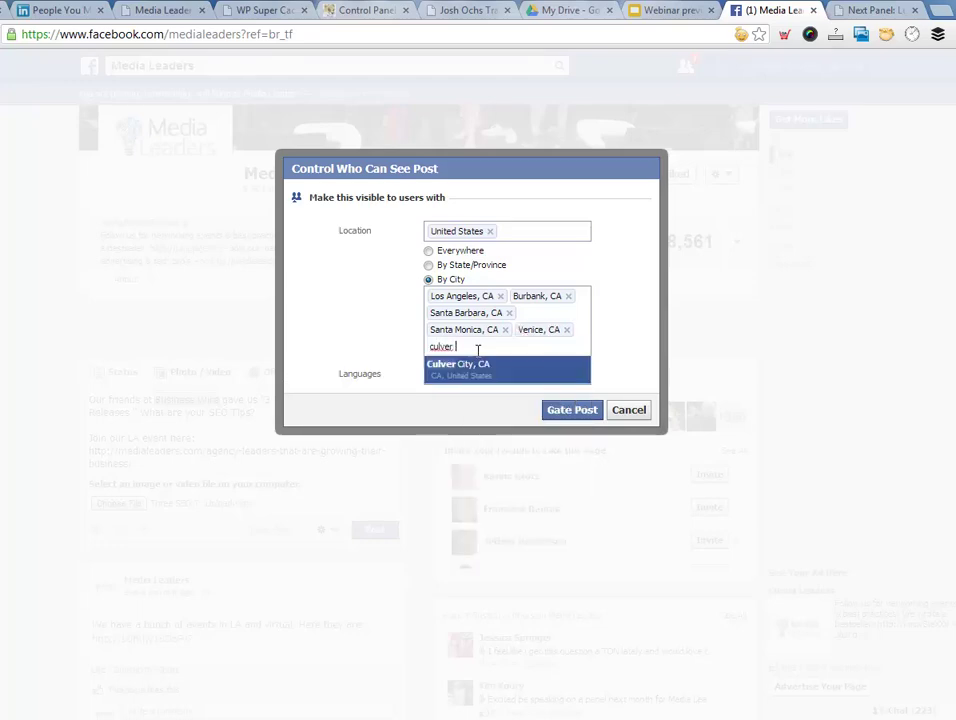
{"action": "left_click", "coordinate": [481, 374]}
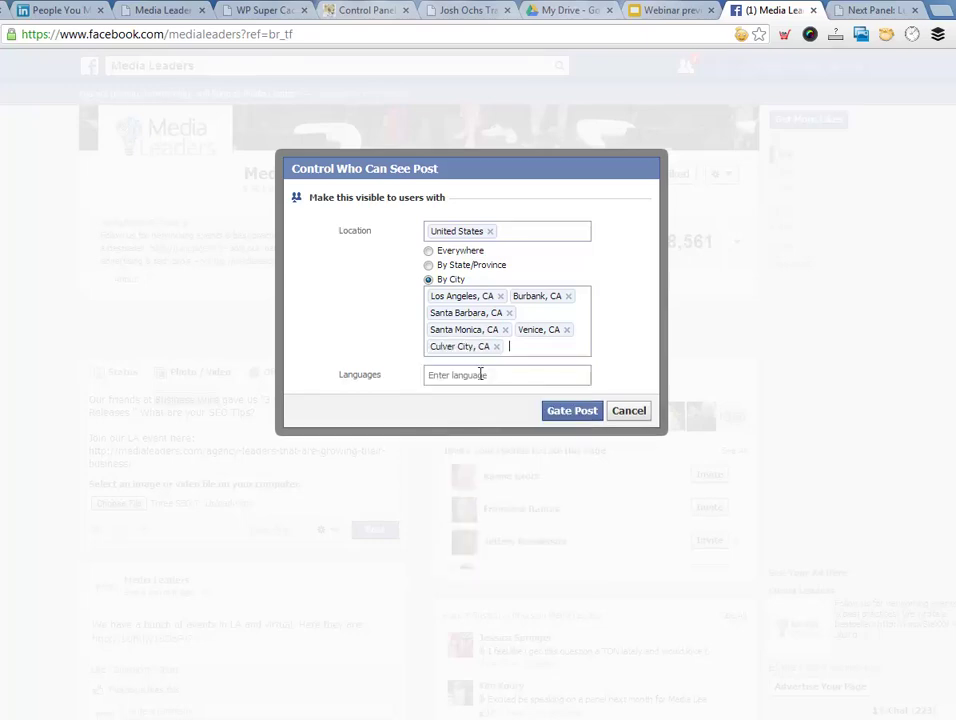
{"action": "type", "text": "westwood"}
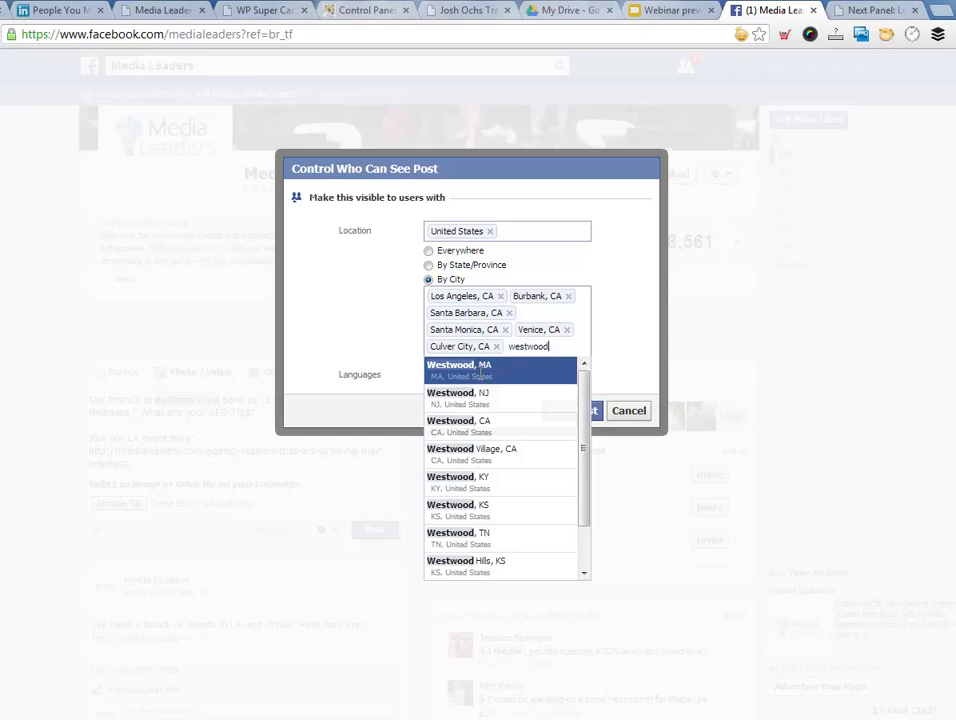
{"action": "left_click", "coordinate": [445, 426]}
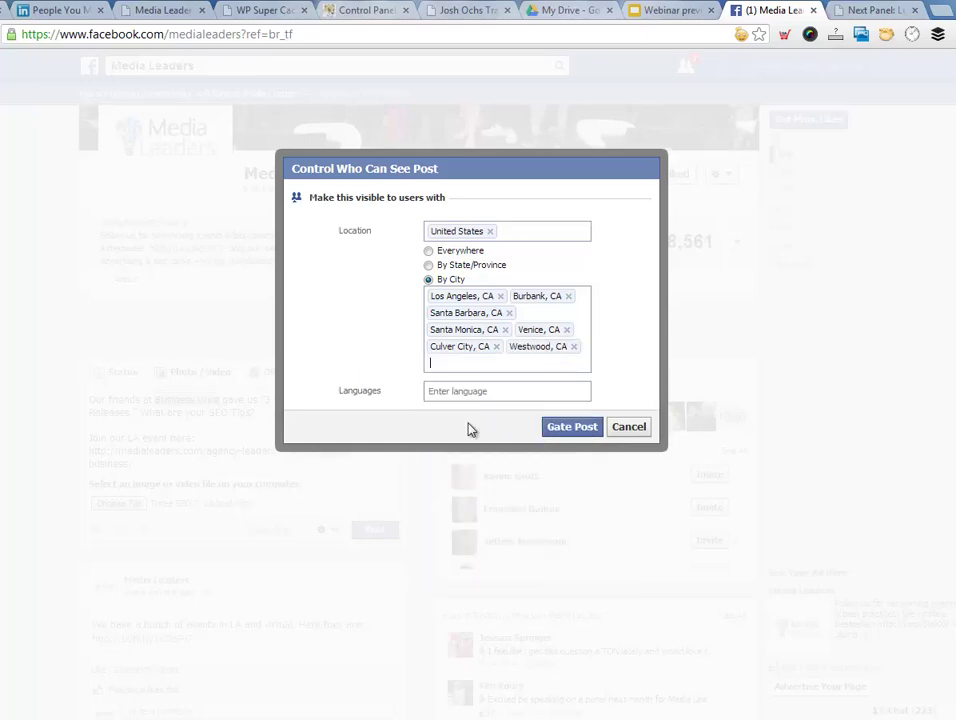
{"action": "left_click", "coordinate": [572, 427]}
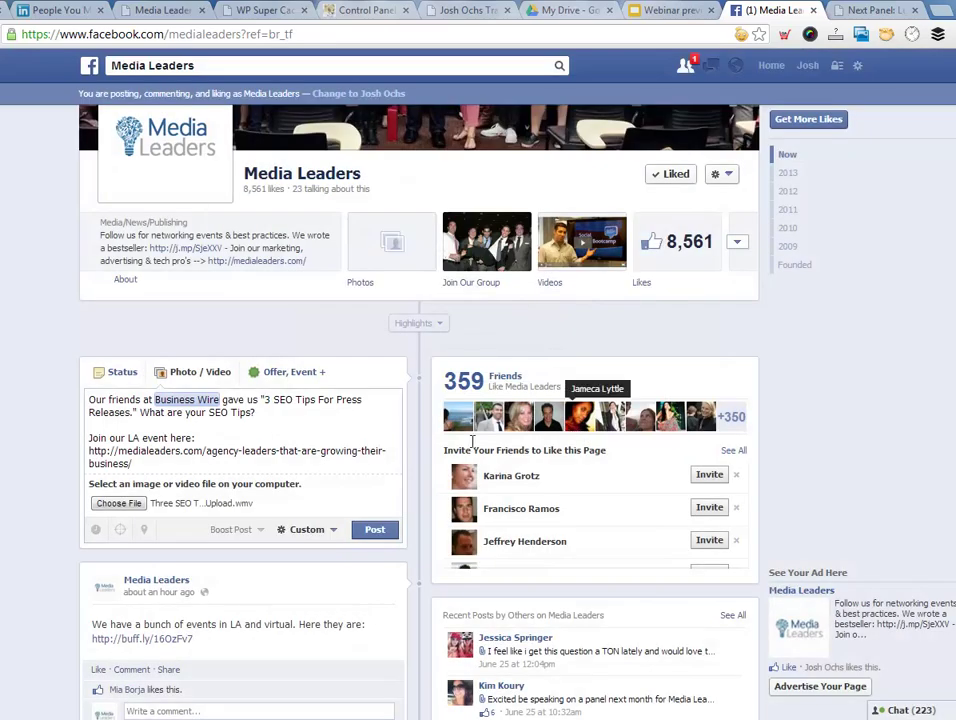
{"action": "left_click", "coordinate": [242, 538]}
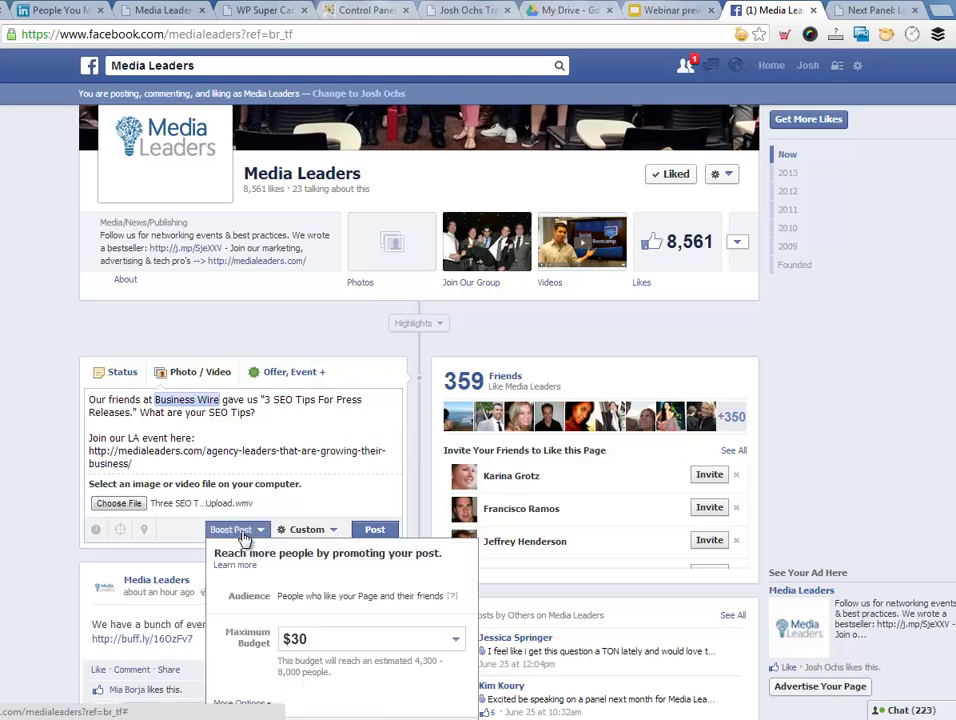
{"action": "scroll", "coordinate": [242, 538], "scroll_direction": "down", "scroll_amount": 1}
{"action": "left_click", "coordinate": [452, 559]}
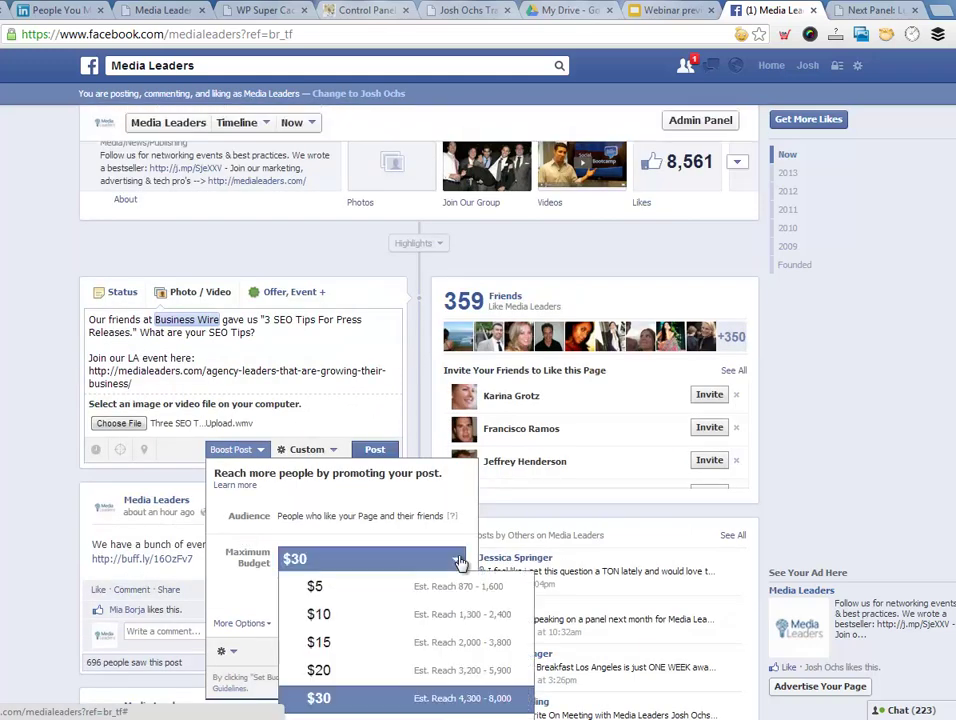
{"action": "left_click", "coordinate": [359, 622]}
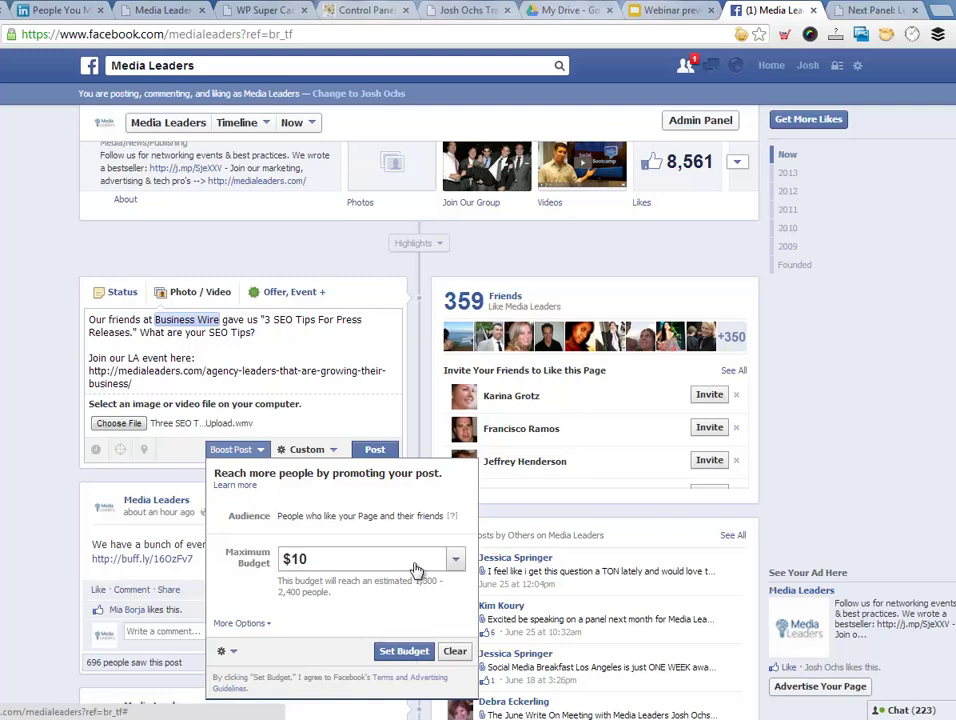
{"action": "left_click", "coordinate": [455, 651]}
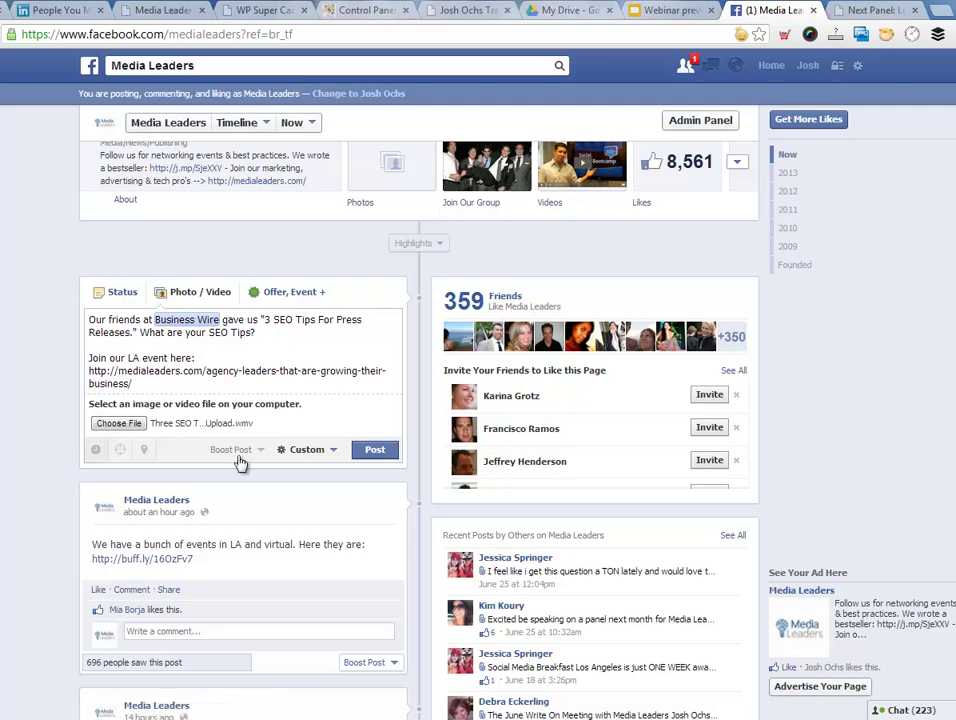
Publish the SEO tips post, play and pause its video, then return to the News Feed.
{"action": "left_click", "coordinate": [375, 452]}
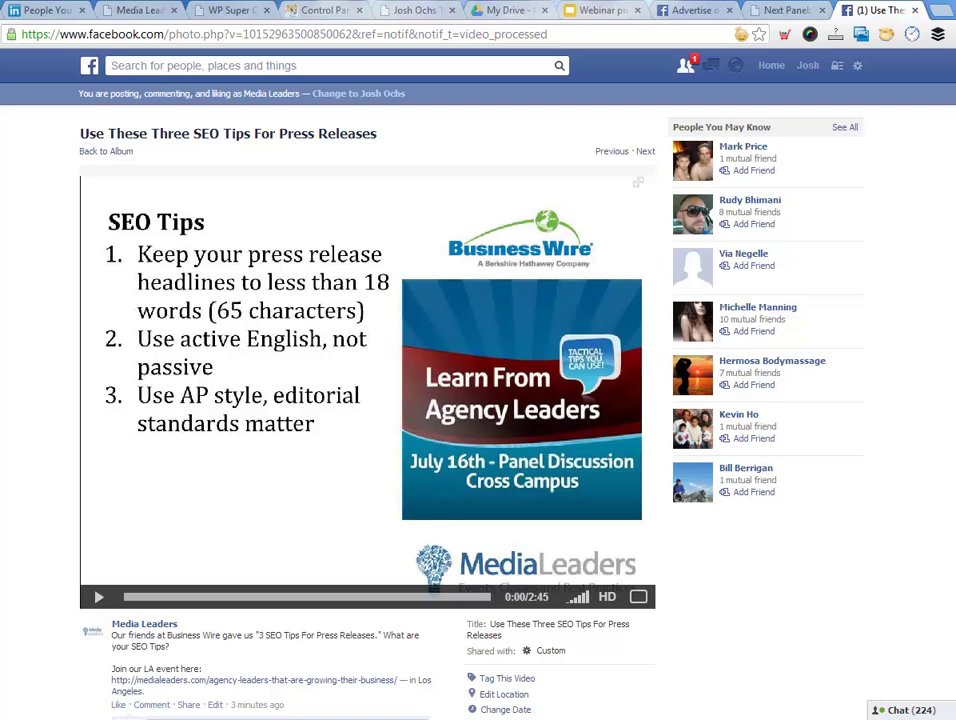
{"action": "left_click", "coordinate": [99, 597]}
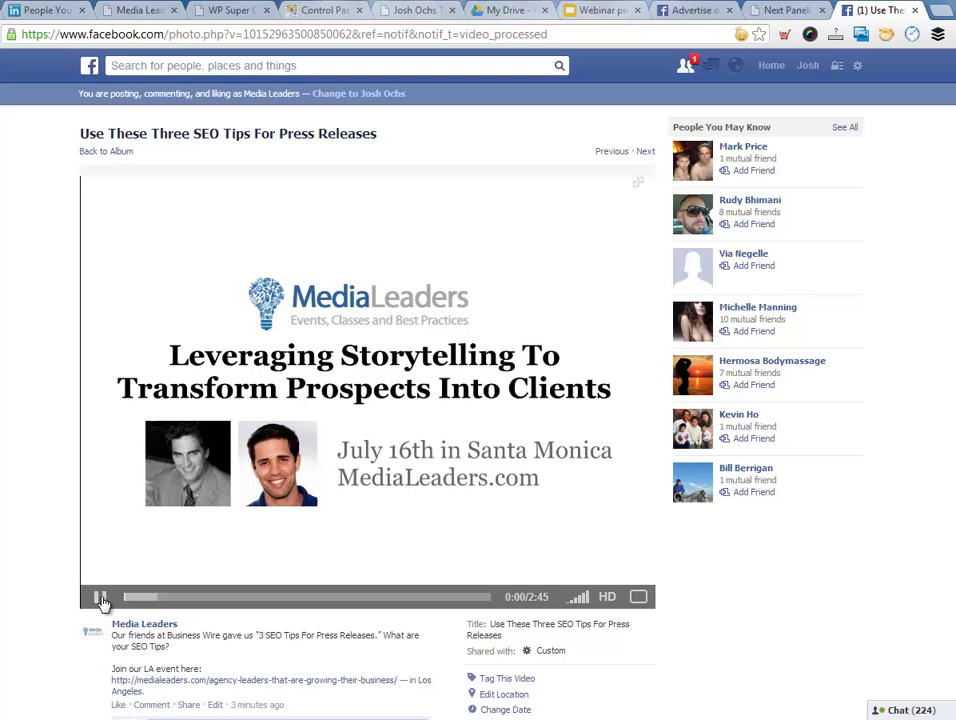
{"action": "left_click", "coordinate": [100, 598]}
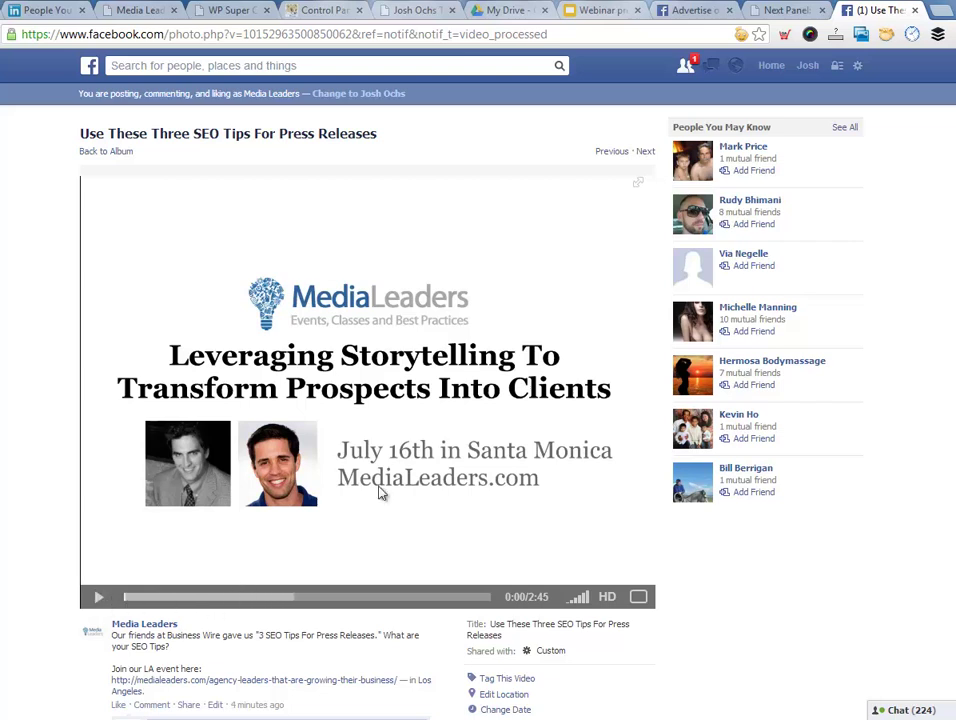
{"action": "left_click", "coordinate": [91, 68]}
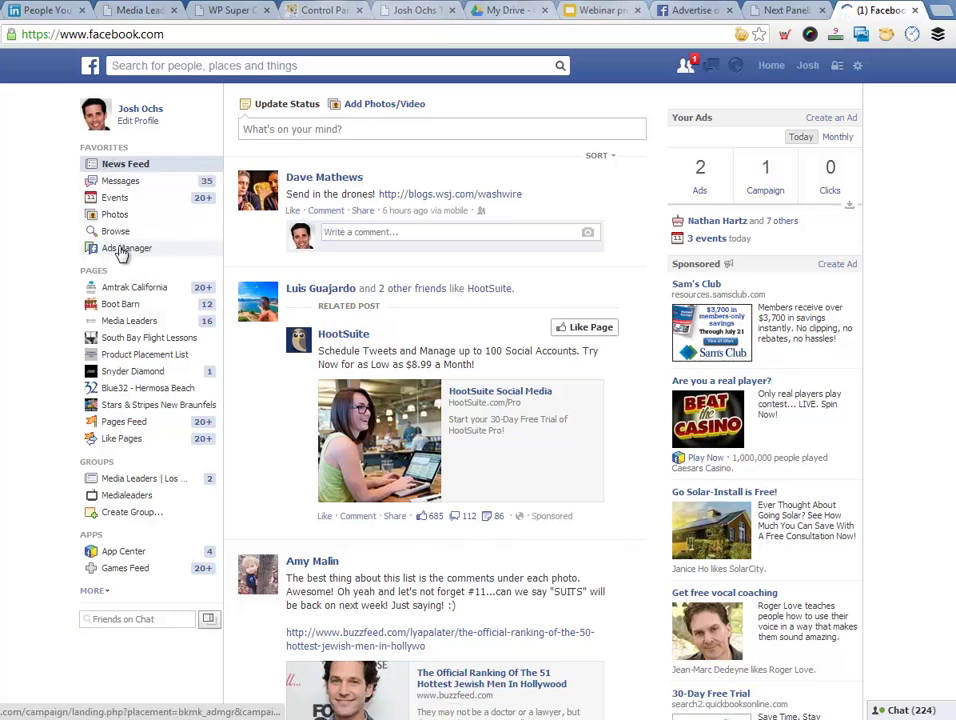
Start a new ad from the ads area with the Media Leaders page as its destination.
{"action": "left_click", "coordinate": [133, 253]}
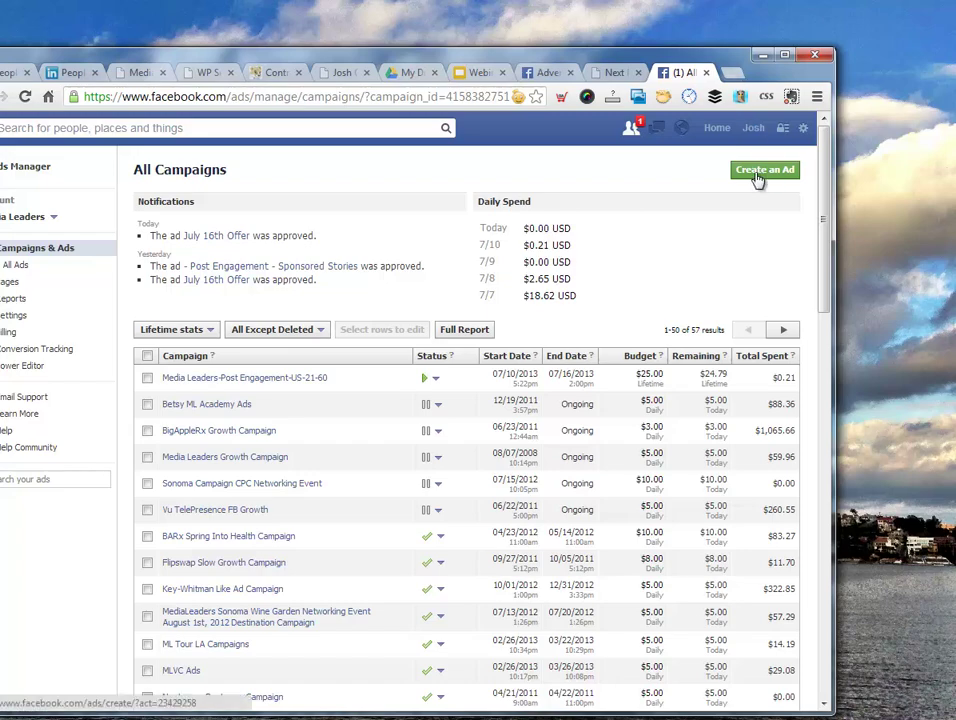
{"action": "left_click", "coordinate": [757, 176]}
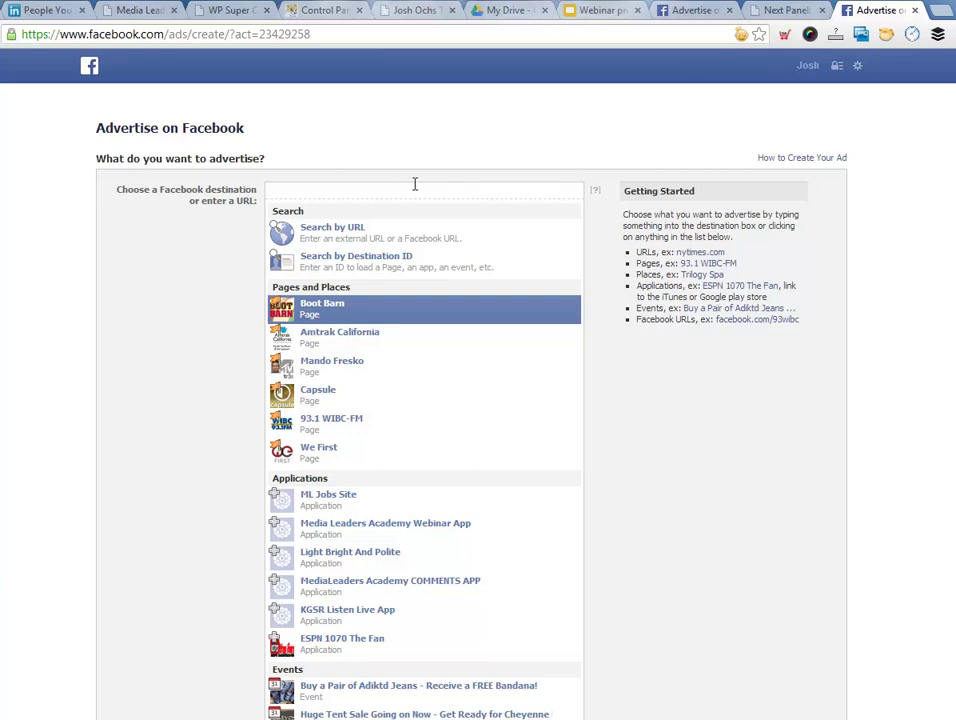
{"action": "left_click", "coordinate": [396, 193]}
{"action": "type", "text": "media"}
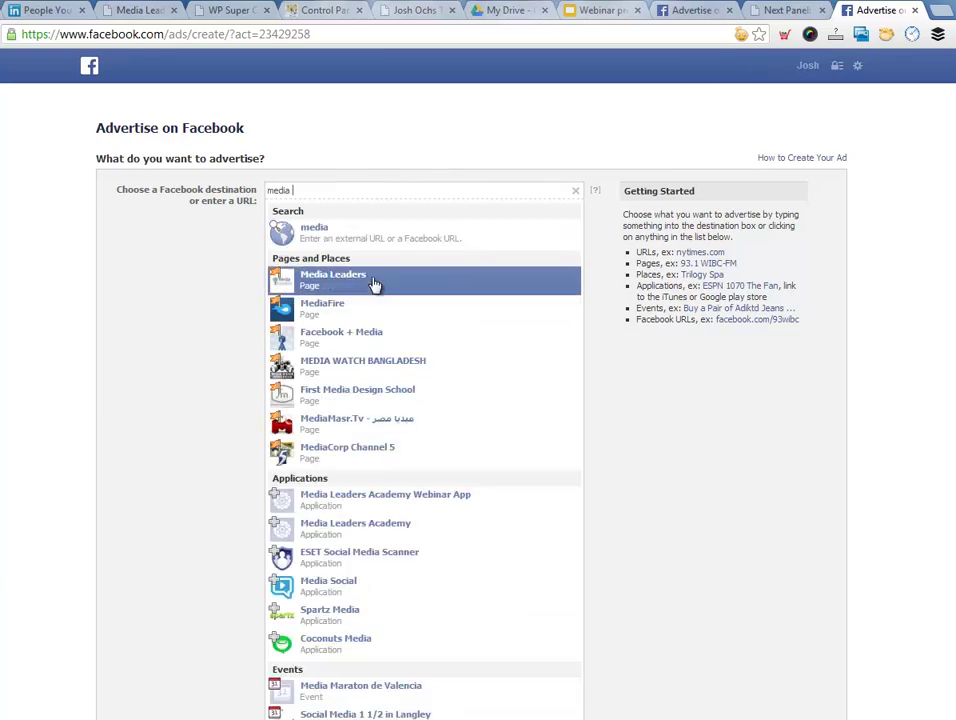
{"action": "left_click", "coordinate": [374, 282]}
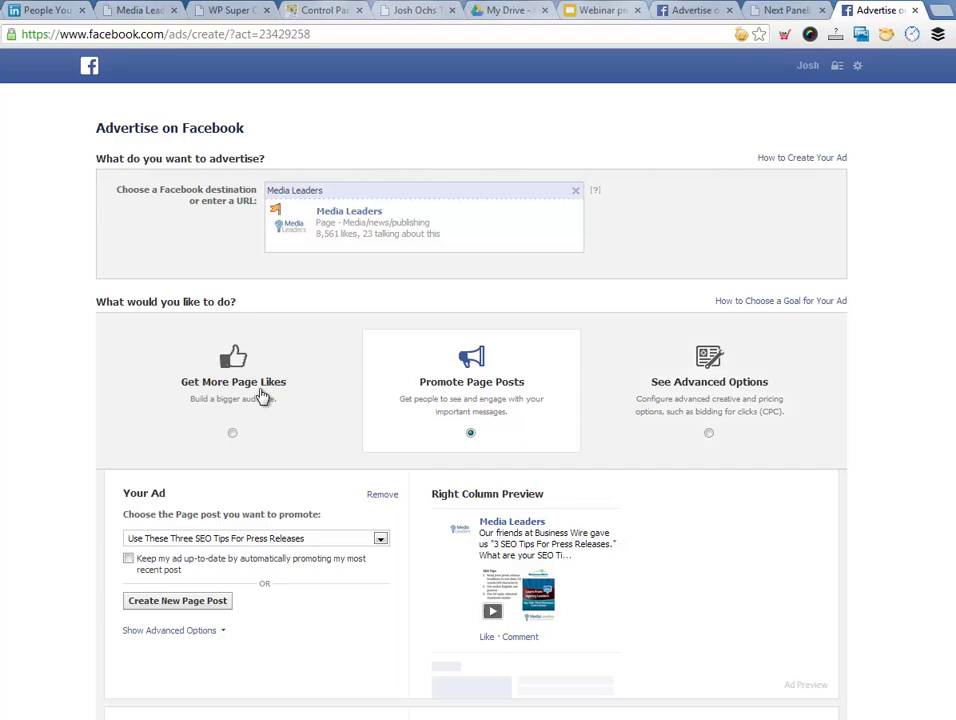
{"action": "scroll", "coordinate": [530, 399], "scroll_direction": "down", "scroll_amount": 3}
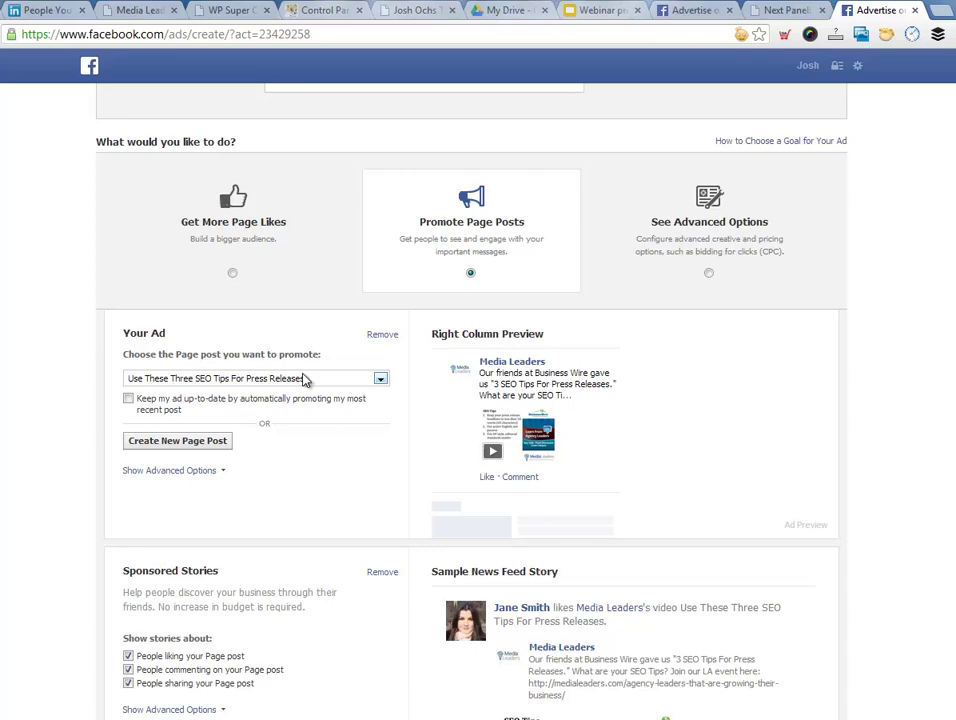
{"action": "scroll", "coordinate": [305, 380], "scroll_direction": "down", "scroll_amount": 3}
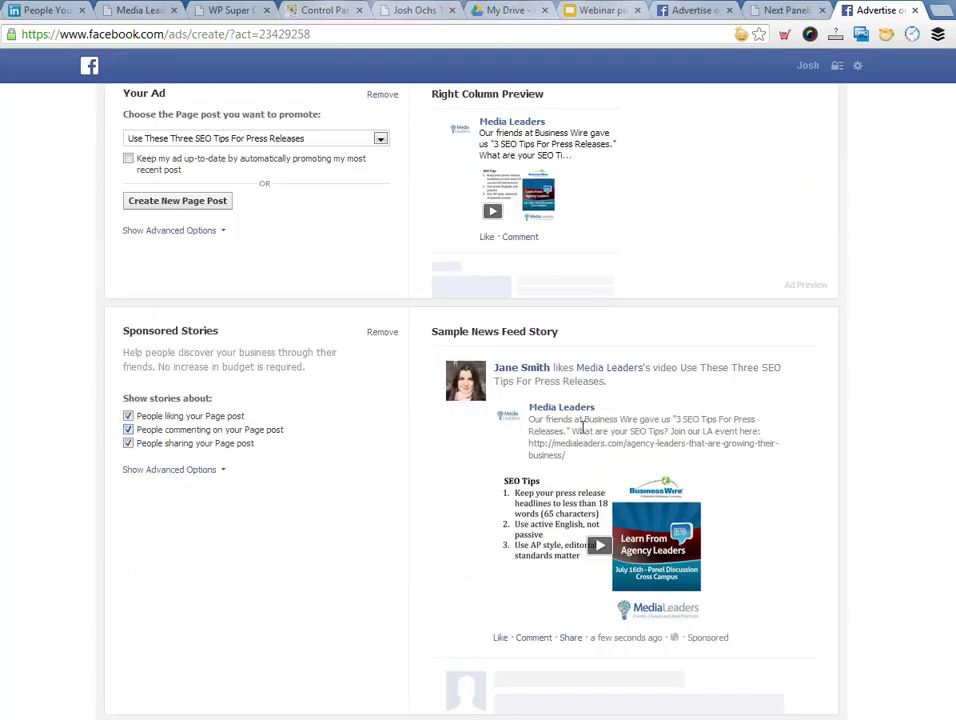
{"action": "scroll", "coordinate": [523, 527], "scroll_direction": "down", "scroll_amount": 5}
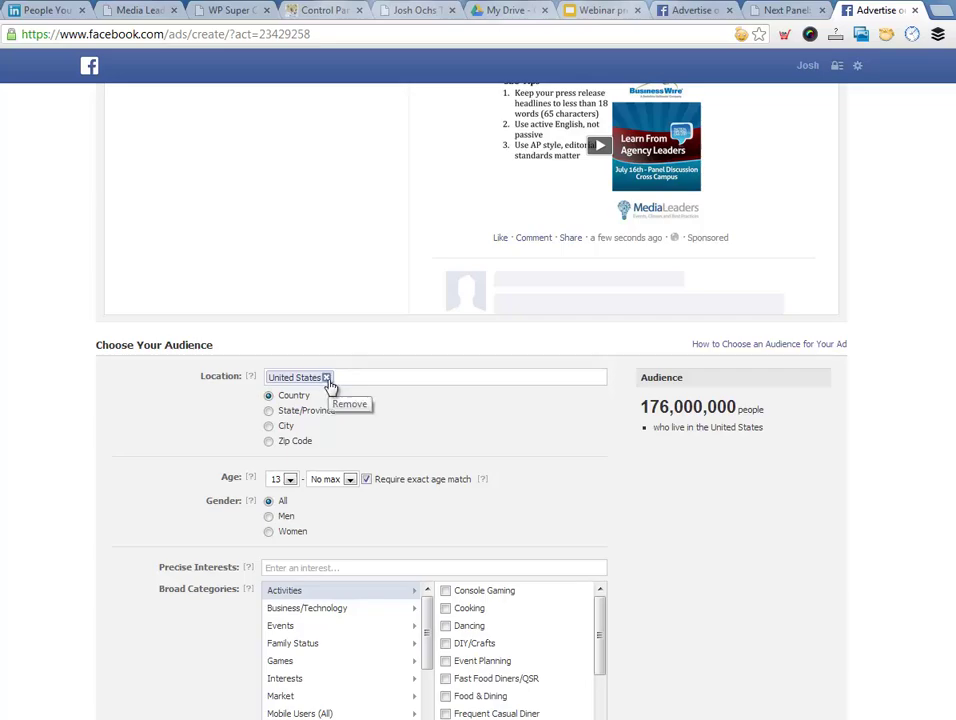
Switch to the Santa Monica ad draft and keep its 25-mile radius.
{"action": "left_click", "coordinate": [693, 10]}
{"action": "scroll", "coordinate": [800, 280], "scroll_direction": "up", "scroll_amount": 8}
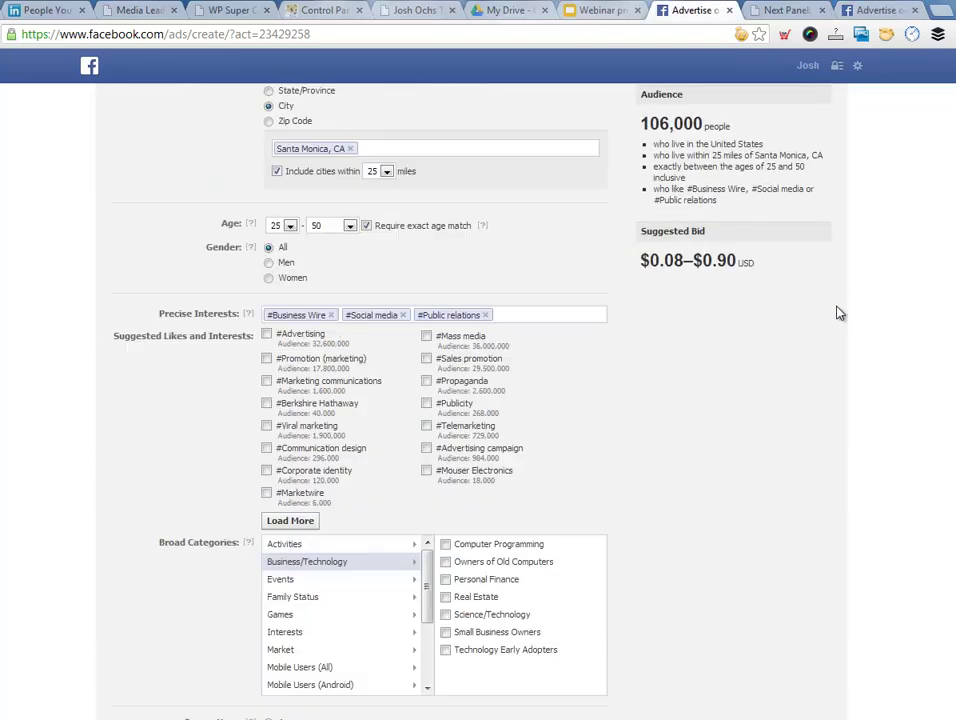
{"action": "scroll", "coordinate": [858, 314], "scroll_direction": "up", "scroll_amount": 10}
{"action": "scroll", "coordinate": [860, 315], "scroll_direction": "down", "scroll_amount": 8}
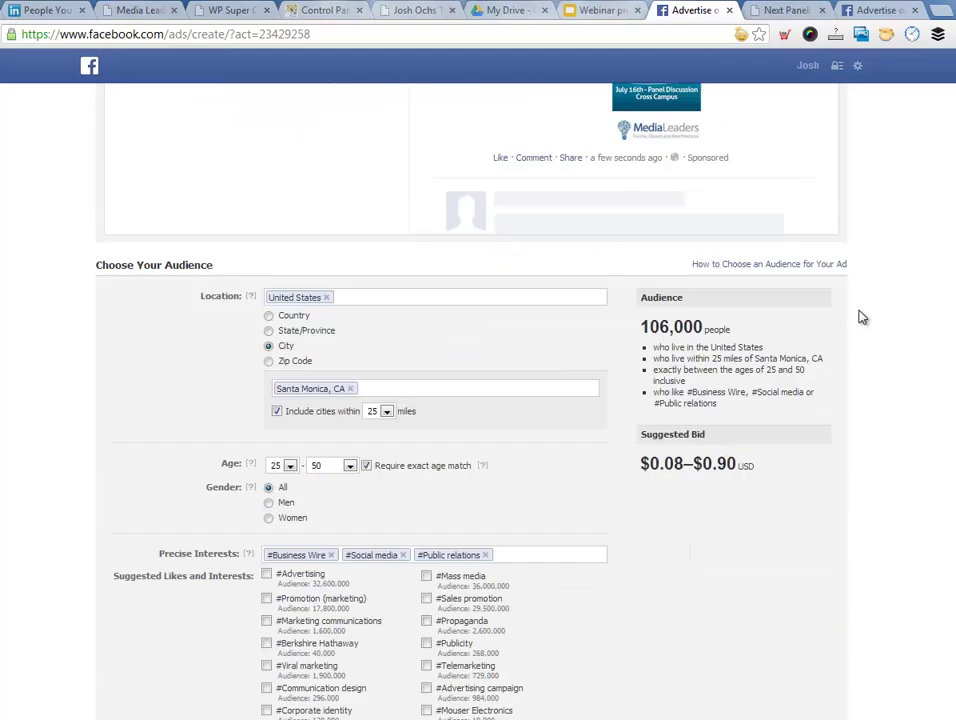
{"action": "scroll", "coordinate": [860, 316], "scroll_direction": "down", "scroll_amount": 2}
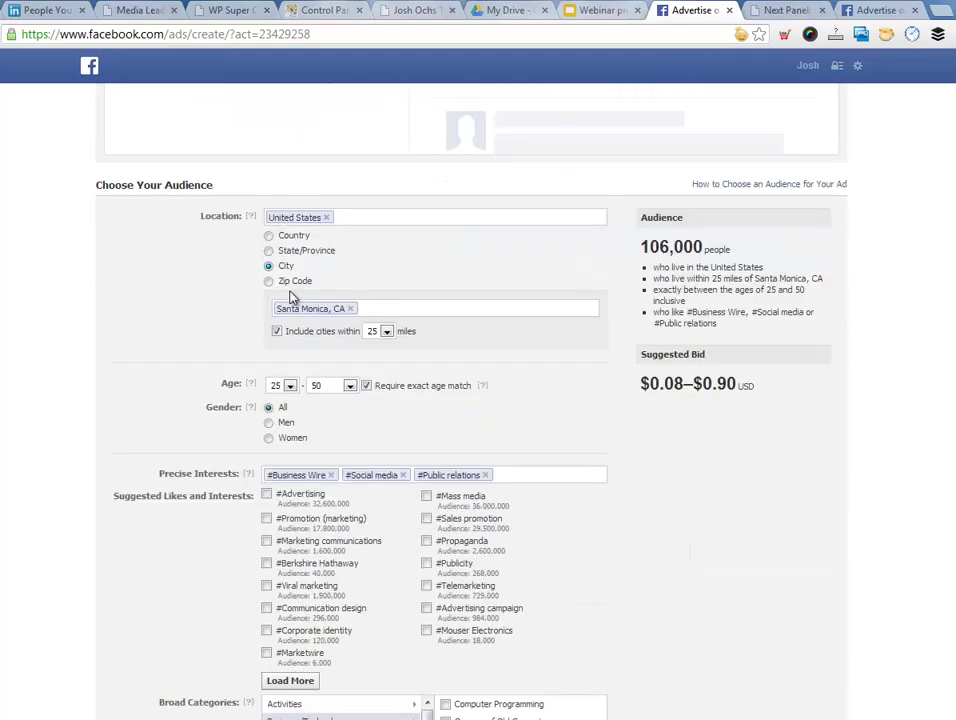
{"action": "left_click", "coordinate": [379, 333]}
{"action": "left_click", "coordinate": [379, 333]}
{"action": "left_click", "coordinate": [893, 359]}
Check the 106,000-people audience estimate and scroll down to Campaign, Pricing and Schedule.
{"action": "scroll", "coordinate": [600, 422], "scroll_direction": "down", "scroll_amount": 1}
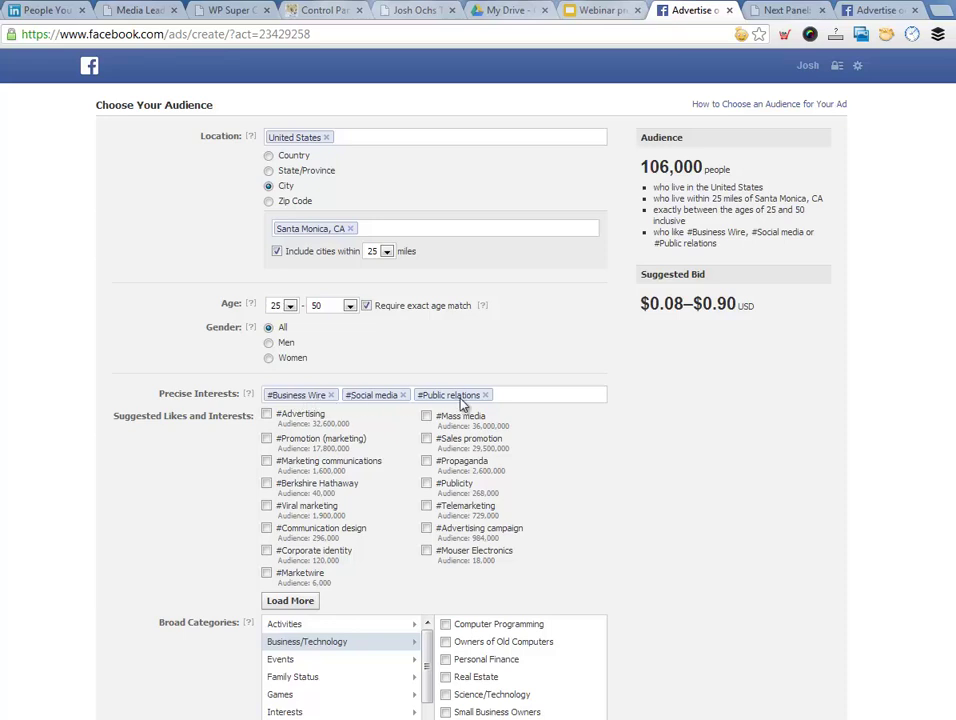
{"action": "left_click_drag", "start_coordinate": [643, 167], "coordinate": [750, 176]}
{"action": "left_click", "coordinate": [750, 176]}
{"action": "scroll", "coordinate": [753, 320], "scroll_direction": "down", "scroll_amount": 3}
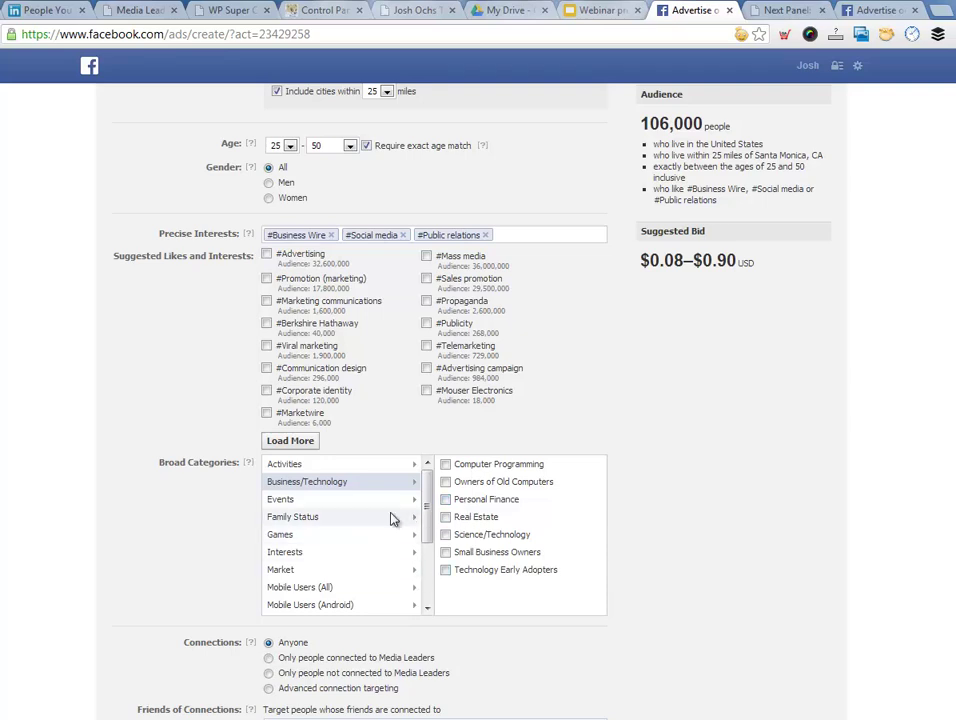
{"action": "mouse_move", "coordinate": [251, 466]}
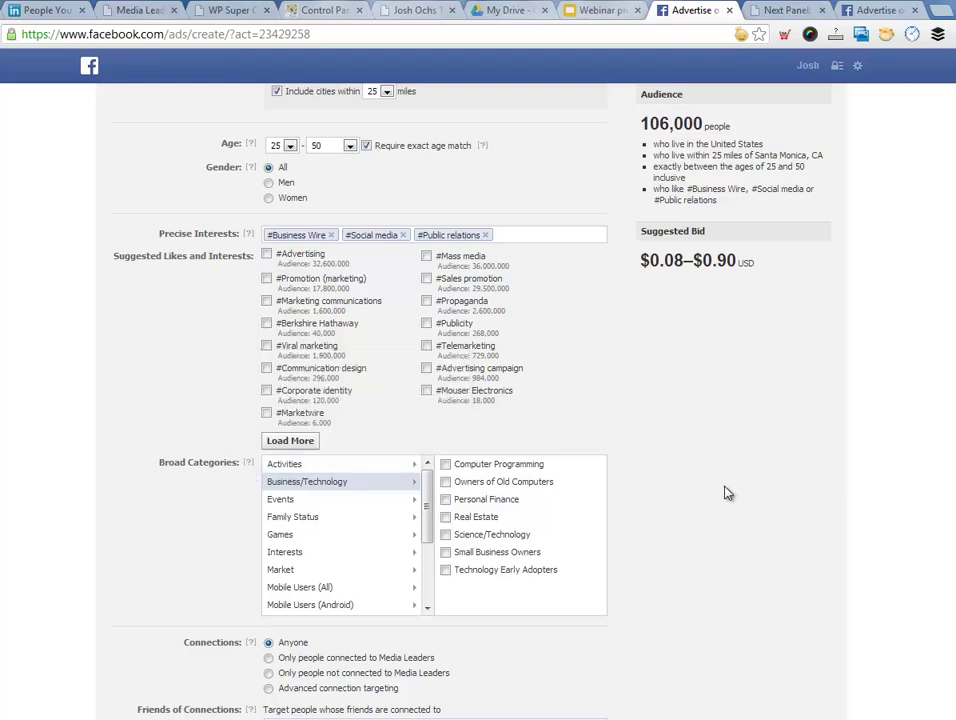
{"action": "scroll", "coordinate": [478, 400], "scroll_direction": "down", "scroll_amount": 1}
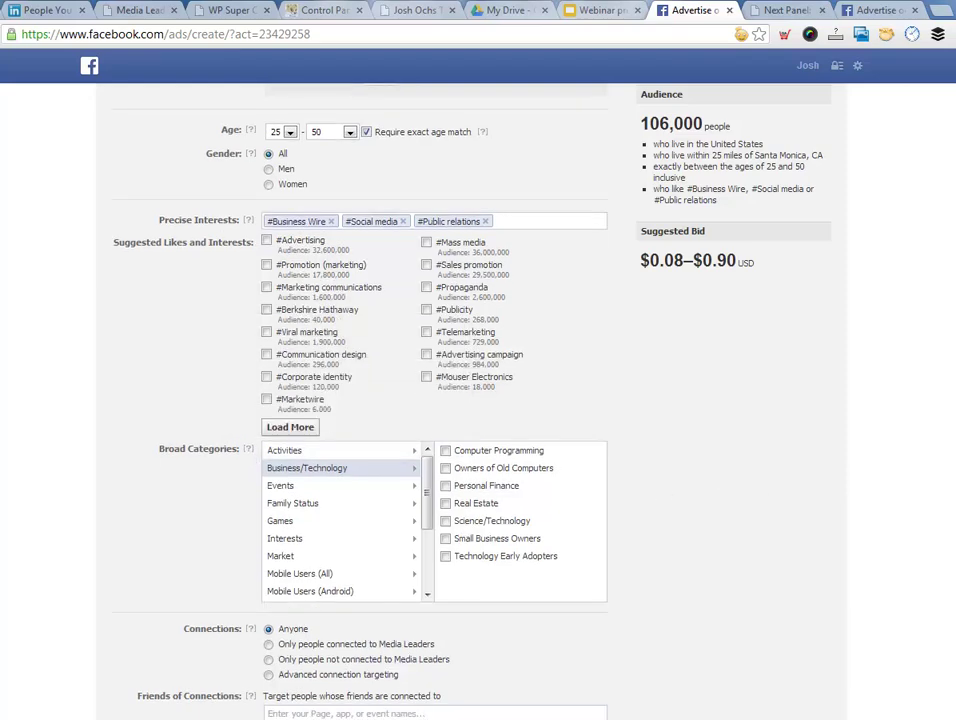
{"action": "scroll", "coordinate": [478, 400], "scroll_direction": "down", "scroll_amount": 1}
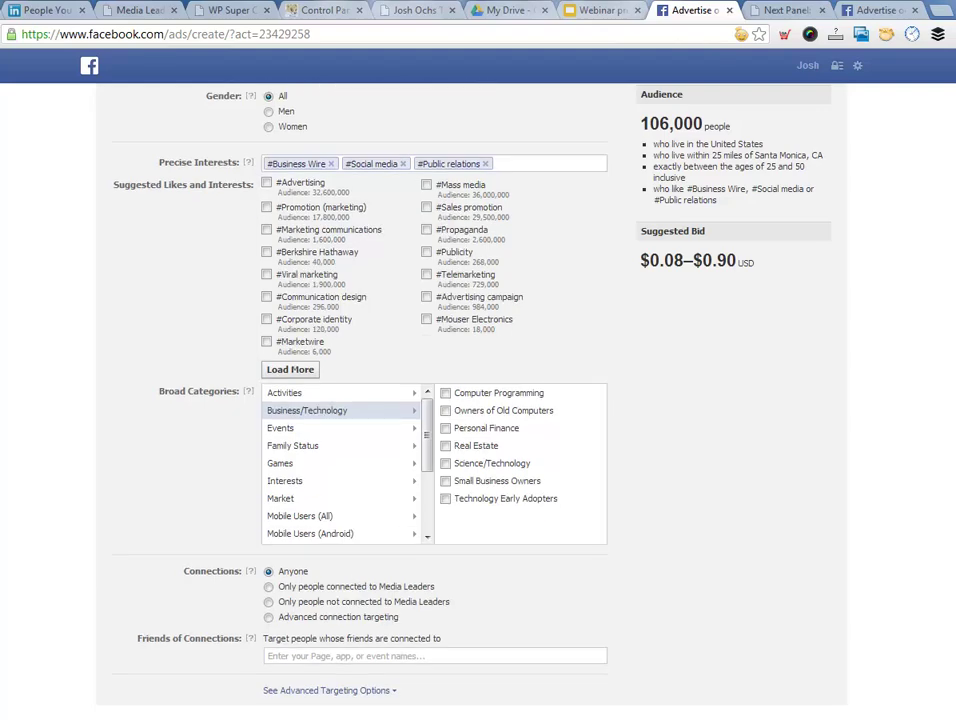
{"action": "scroll", "coordinate": [399, 384], "scroll_direction": "down", "scroll_amount": 3}
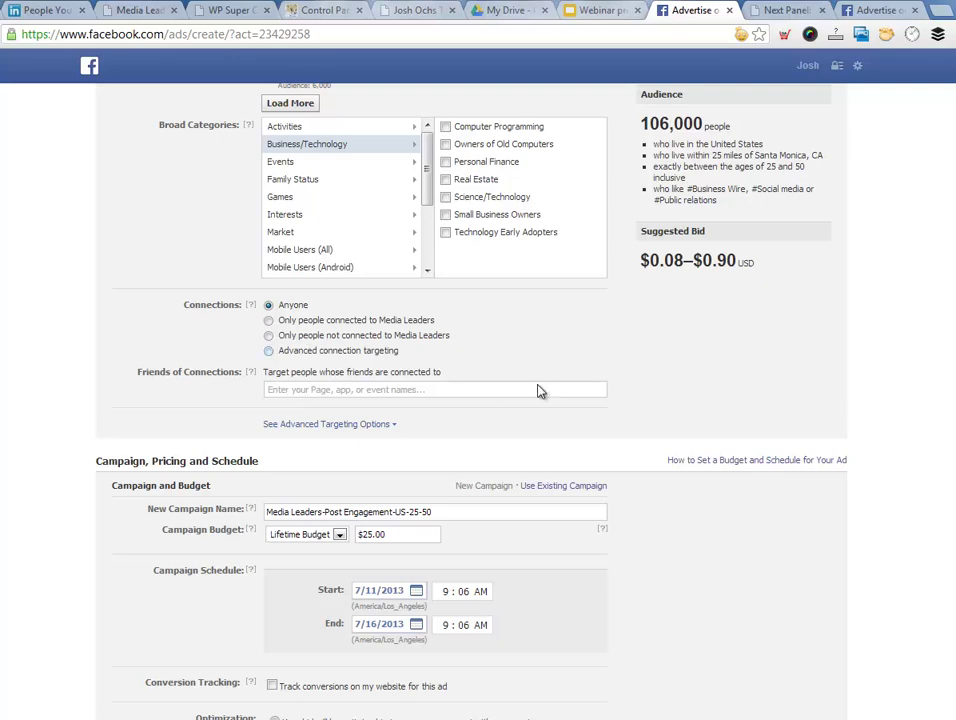
Keep the $25 lifetime budget and the existing 7/16/2013 campaign end time.
{"action": "scroll", "coordinate": [277, 551], "scroll_direction": "down", "scroll_amount": 2}
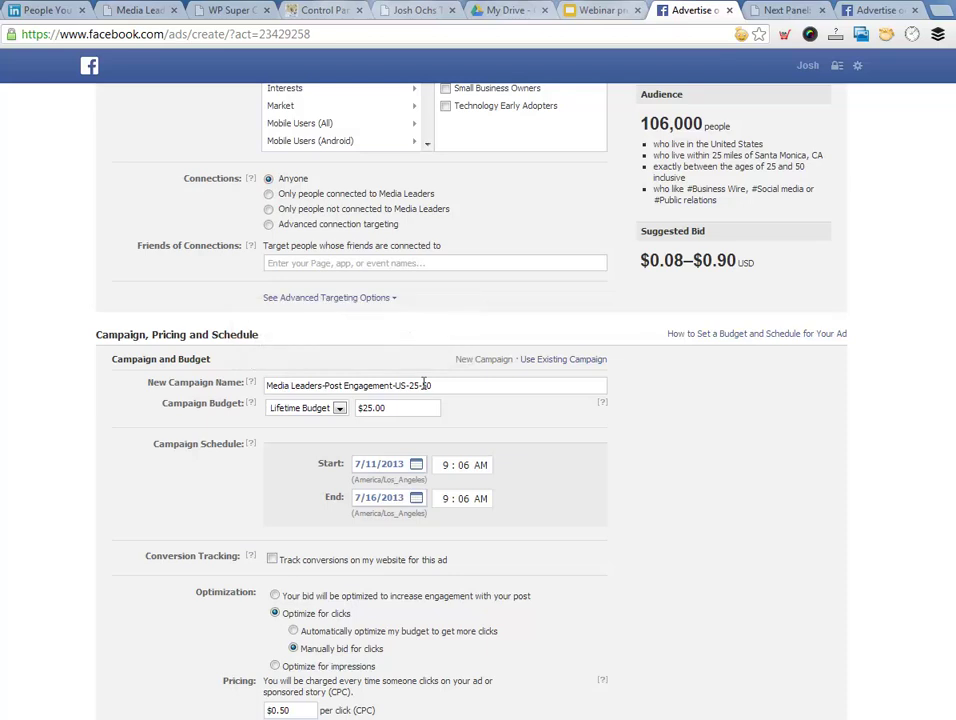
{"action": "left_click", "coordinate": [286, 416]}
{"action": "left_click", "coordinate": [285, 412]}
{"action": "left_click", "coordinate": [444, 499]}
{"action": "left_click", "coordinate": [478, 499]}
{"action": "left_click", "coordinate": [668, 510]}
{"action": "scroll", "coordinate": [668, 510], "scroll_direction": "down", "scroll_amount": 1}
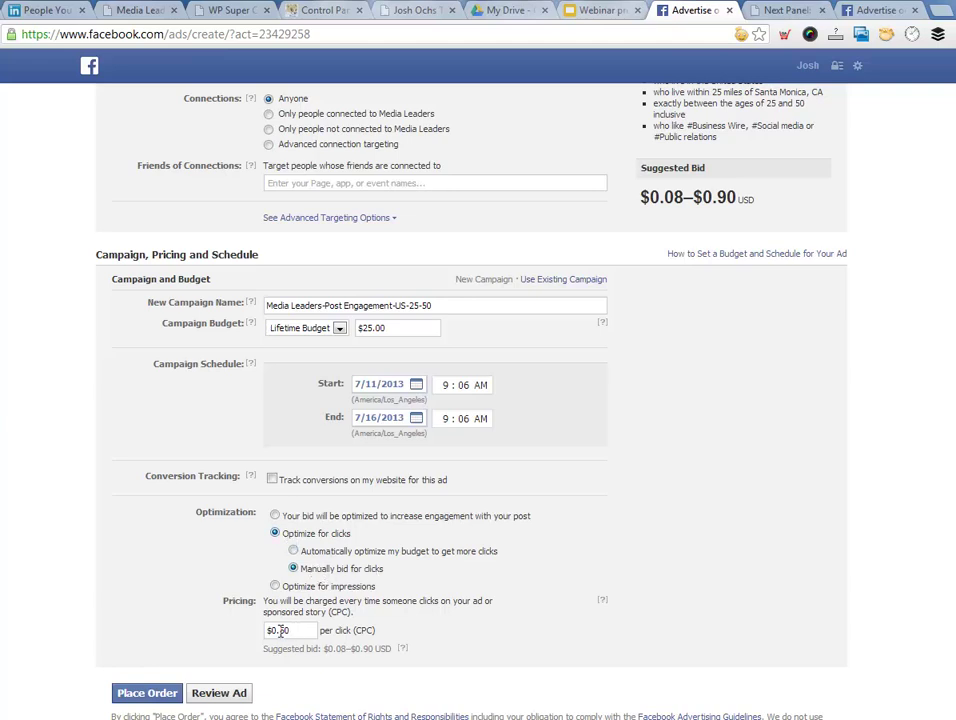
Change the manual per-click bid from $0.50 to $0.60.
{"action": "left_click_drag", "start_coordinate": [281, 630], "coordinate": [295, 631]}
{"action": "type", "text": "6"}
{"action": "scroll", "coordinate": [736, 578], "scroll_direction": "down", "scroll_amount": 2}
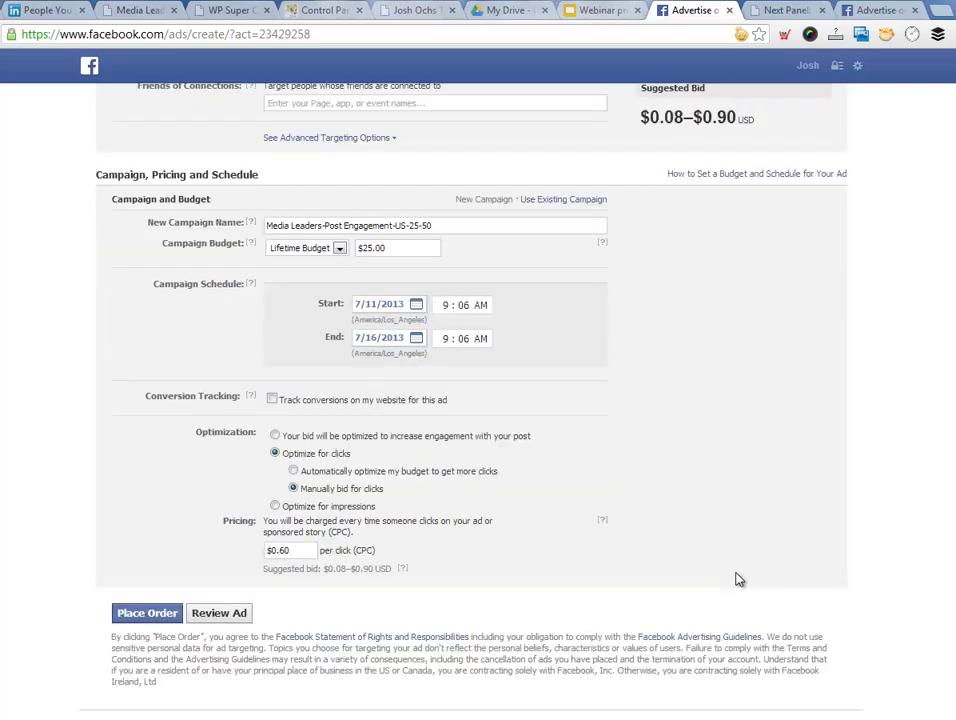
Place the order for the Media Leaders-Post Engagement-US-25-50 campaign, then return to the other ad draft.
{"action": "left_click", "coordinate": [147, 614]}
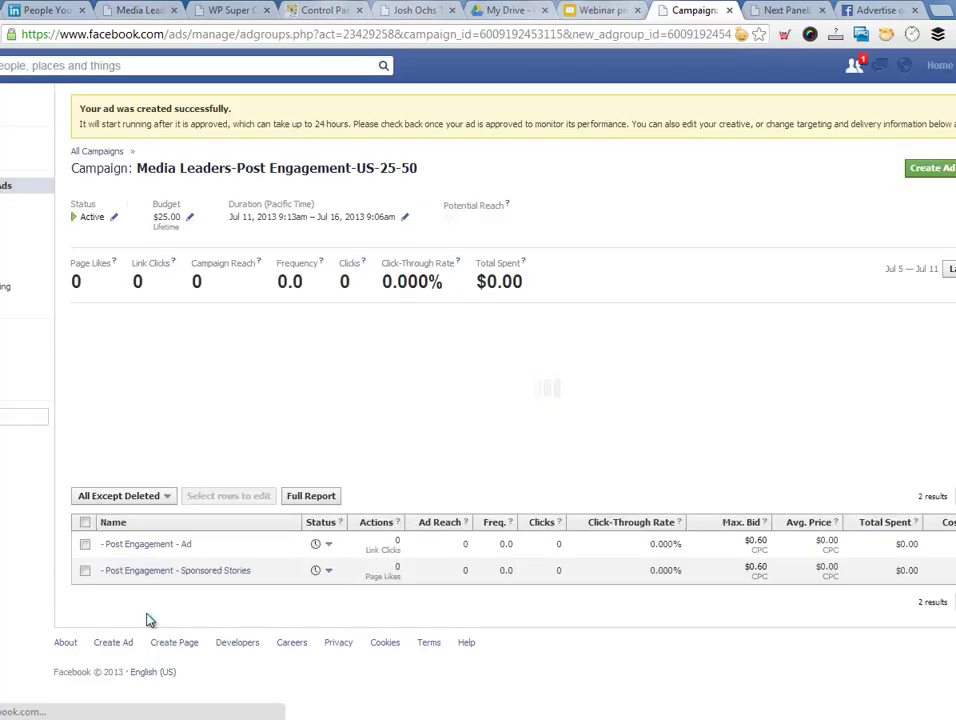
{"action": "scroll", "coordinate": [146, 620], "scroll_direction": "down", "scroll_amount": 3}
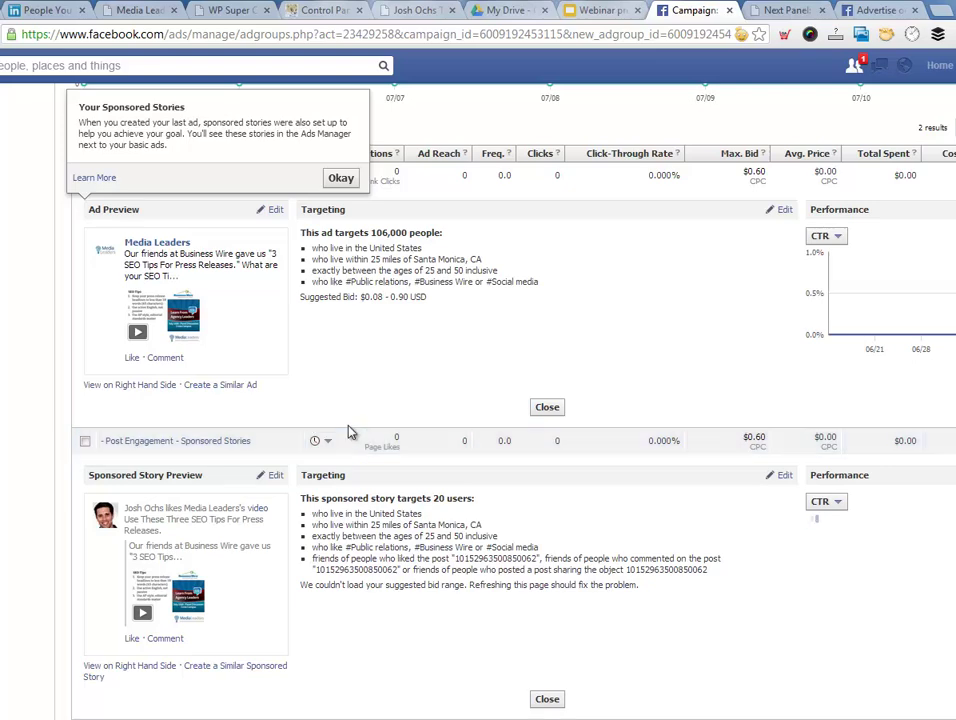
{"action": "scroll", "coordinate": [318, 440], "scroll_direction": "down", "scroll_amount": 2}
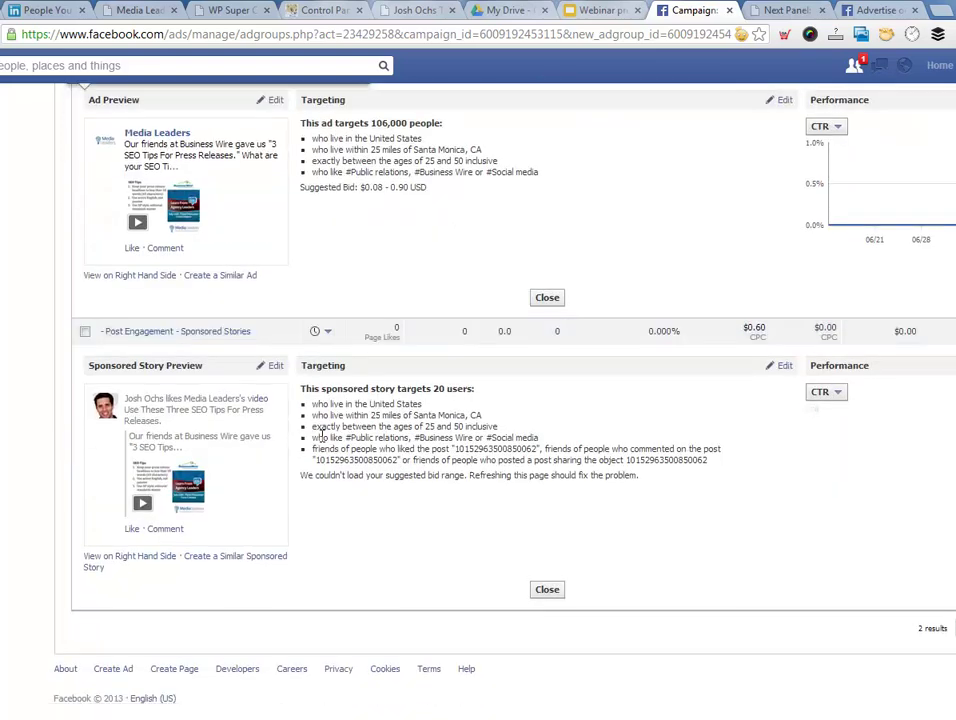
{"action": "scroll", "coordinate": [321, 434], "scroll_direction": "up", "scroll_amount": 5}
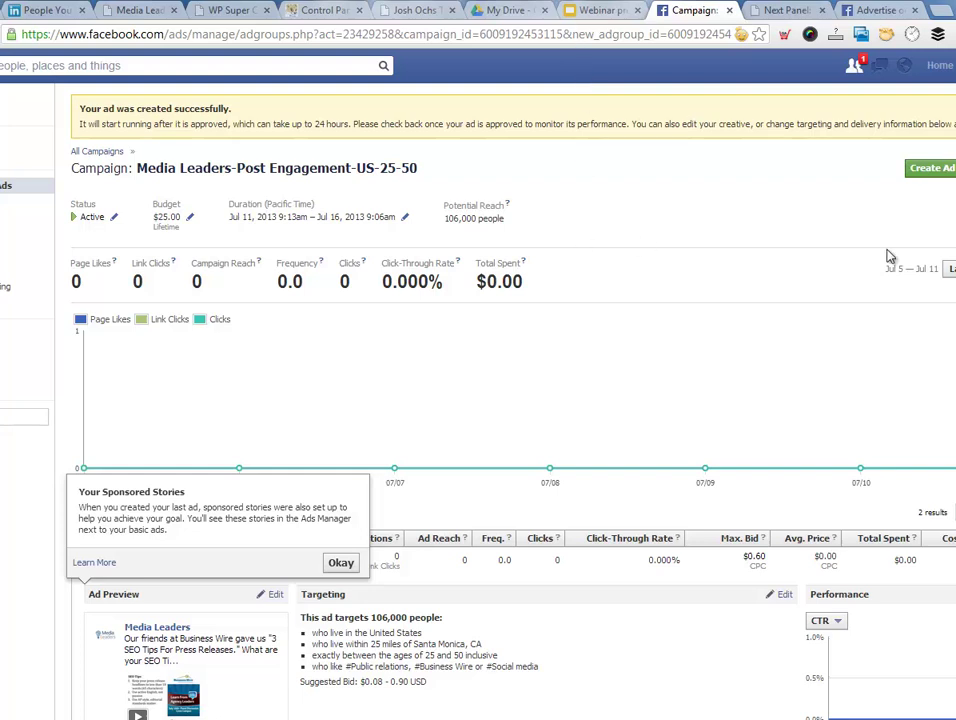
{"action": "left_click", "coordinate": [876, 9]}
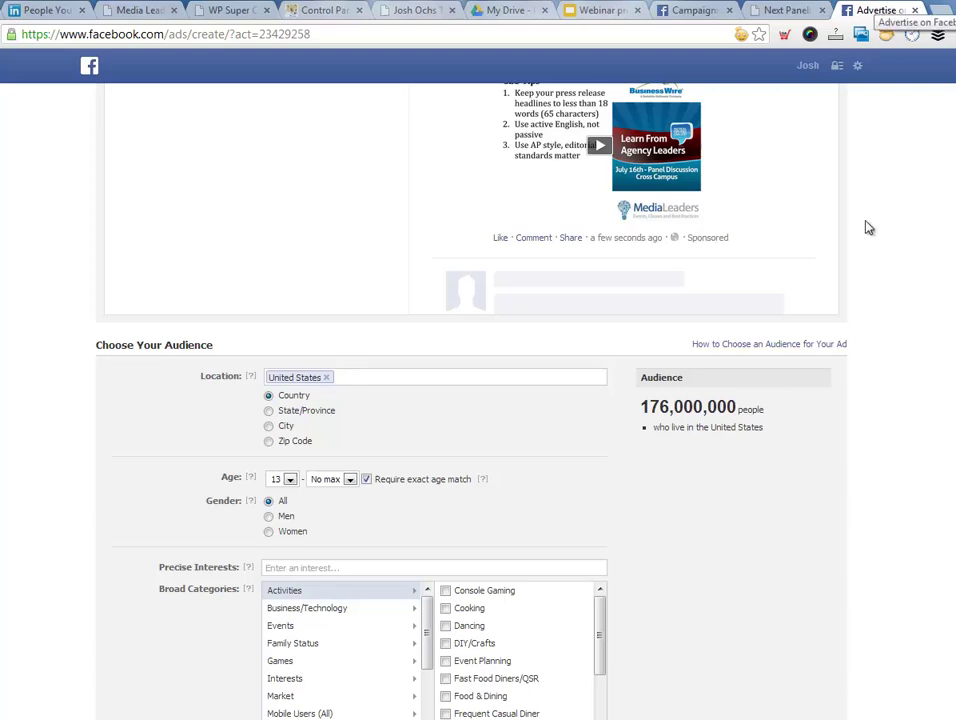
{"action": "scroll", "coordinate": [864, 224], "scroll_direction": "up", "scroll_amount": 10}
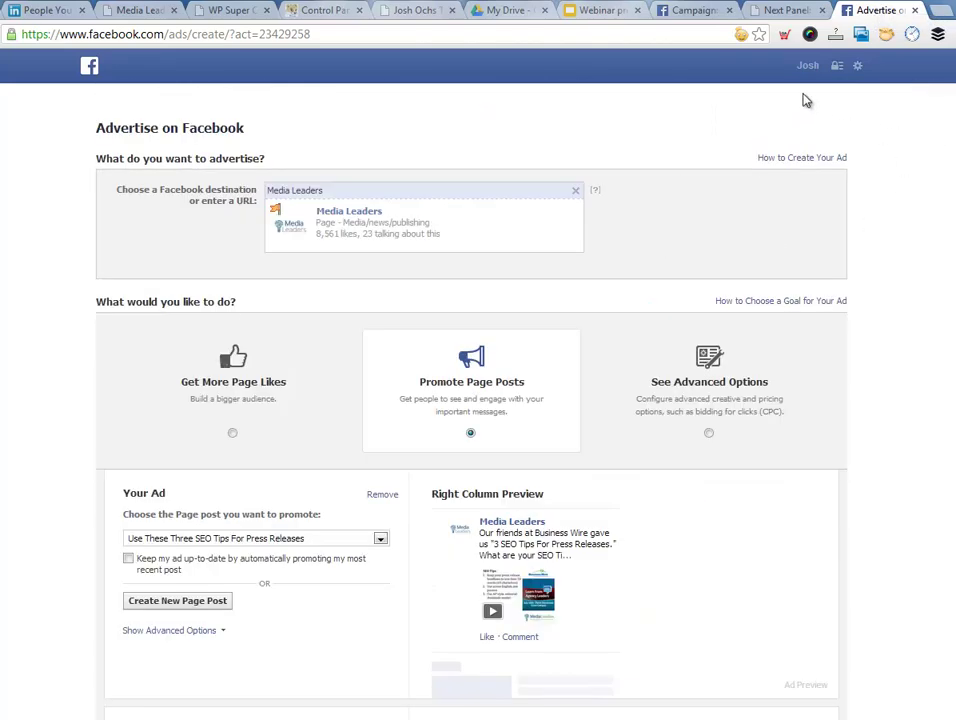